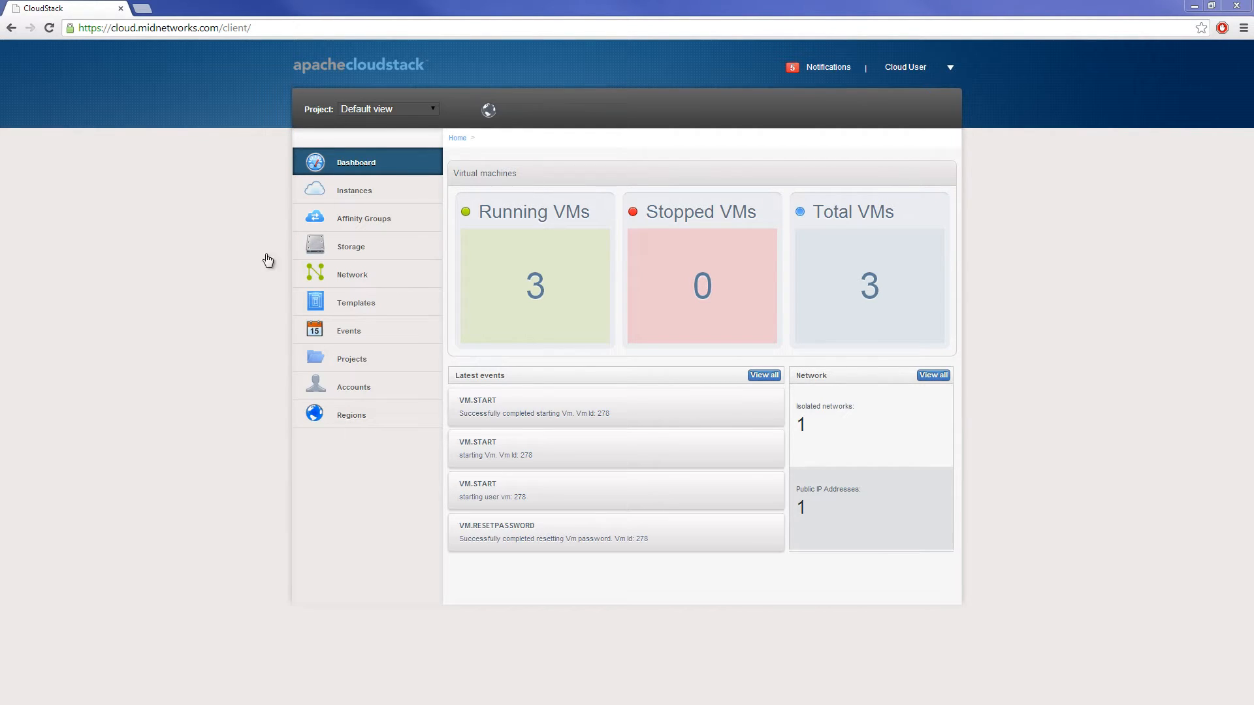
Step: Review the guest networks list and the network interface details of the Public-WebServer instance
{"action": "left_click", "coordinate": [368, 281]}
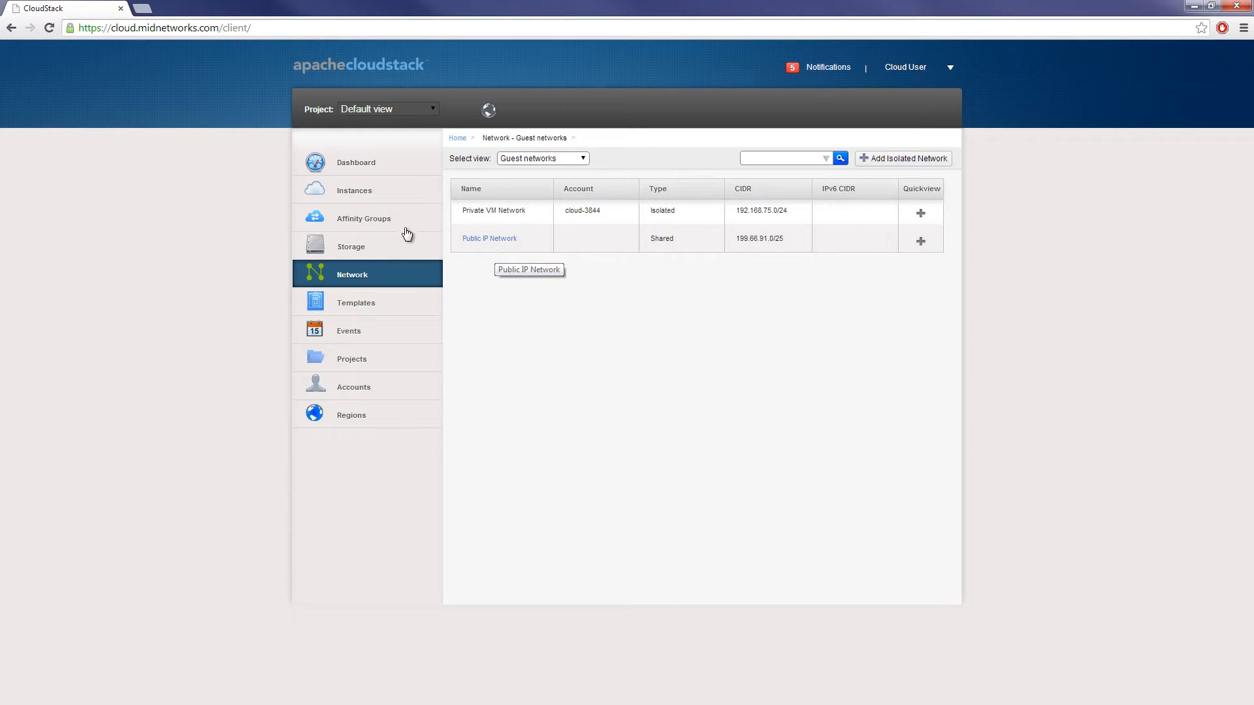
{"action": "left_click", "coordinate": [364, 200]}
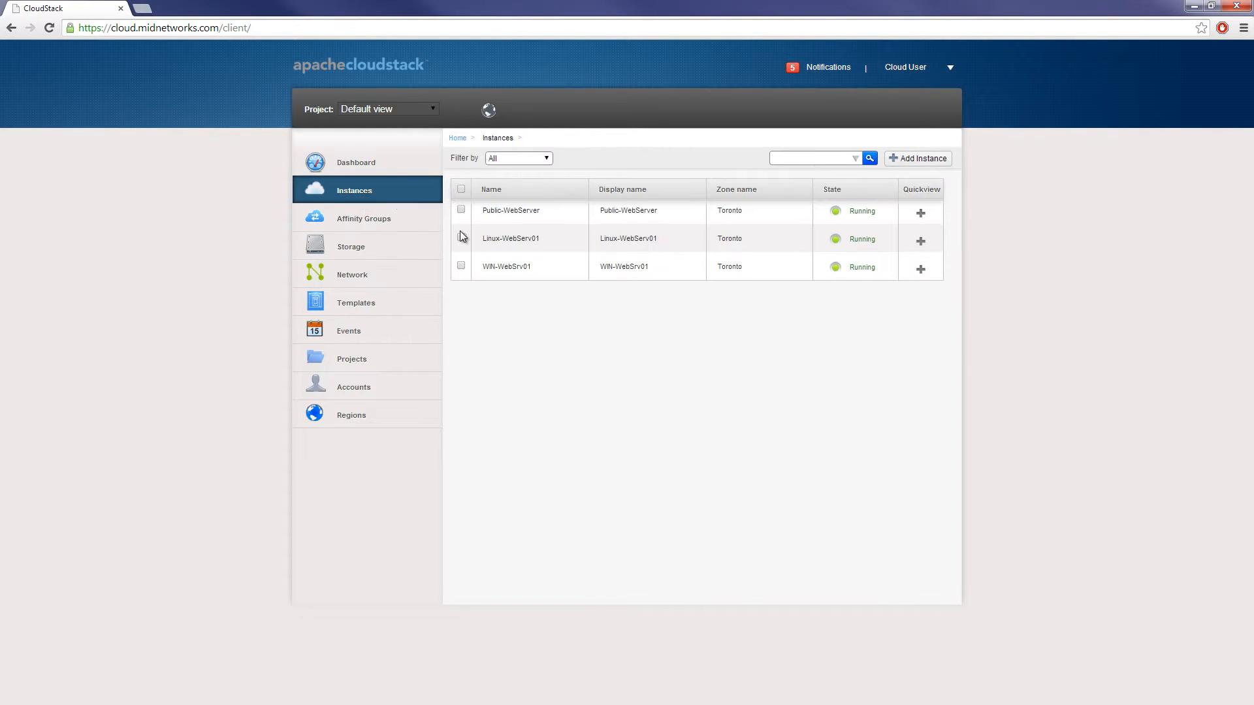
{"action": "left_click", "coordinate": [511, 215]}
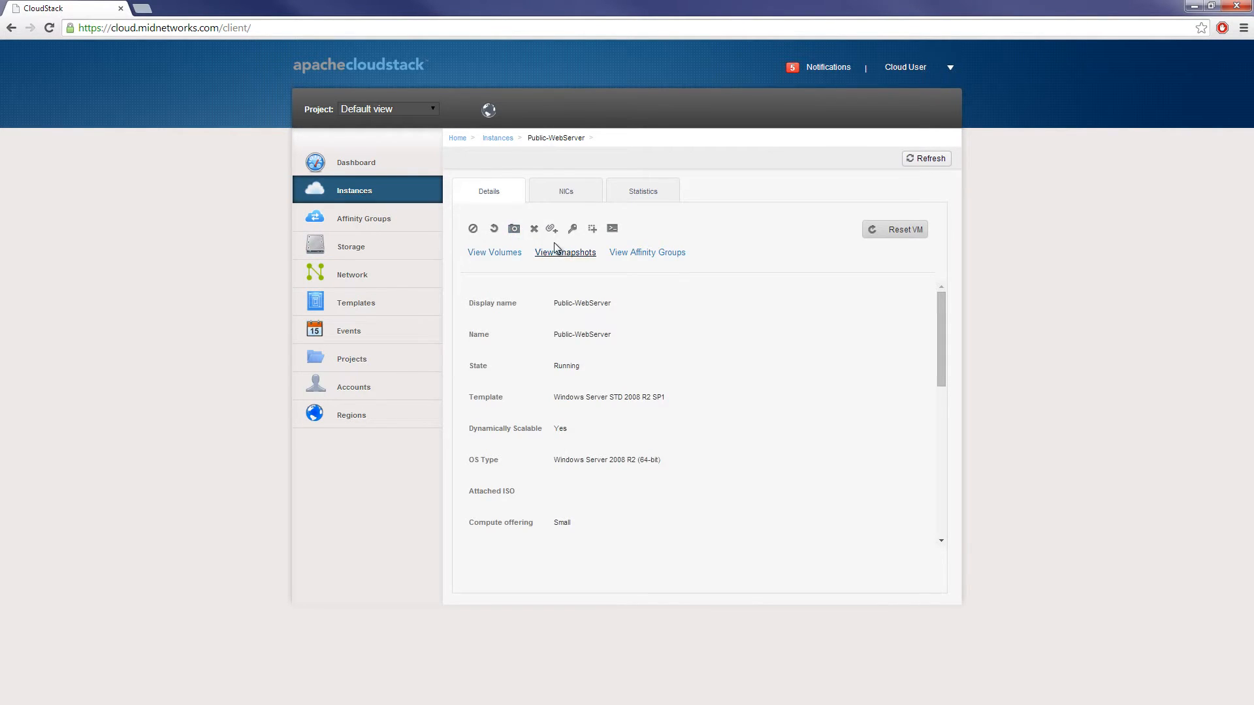
{"action": "left_click", "coordinate": [566, 196]}
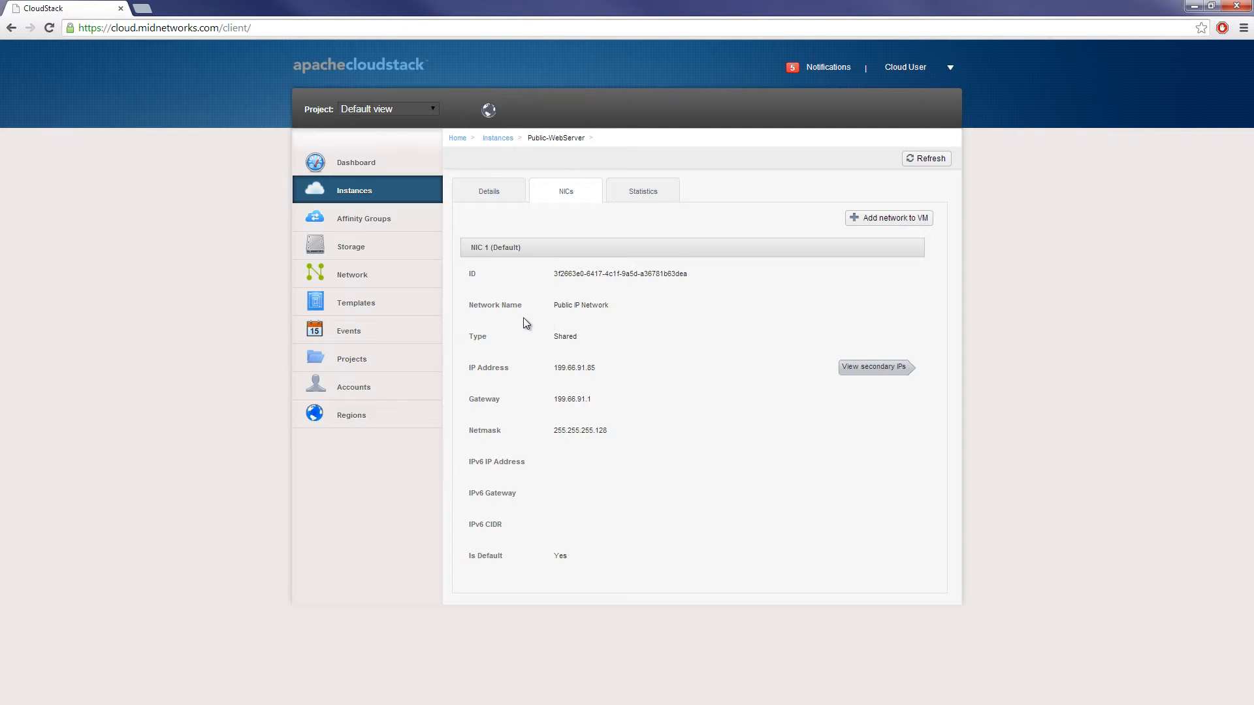
{"action": "left_click", "coordinate": [376, 277]}
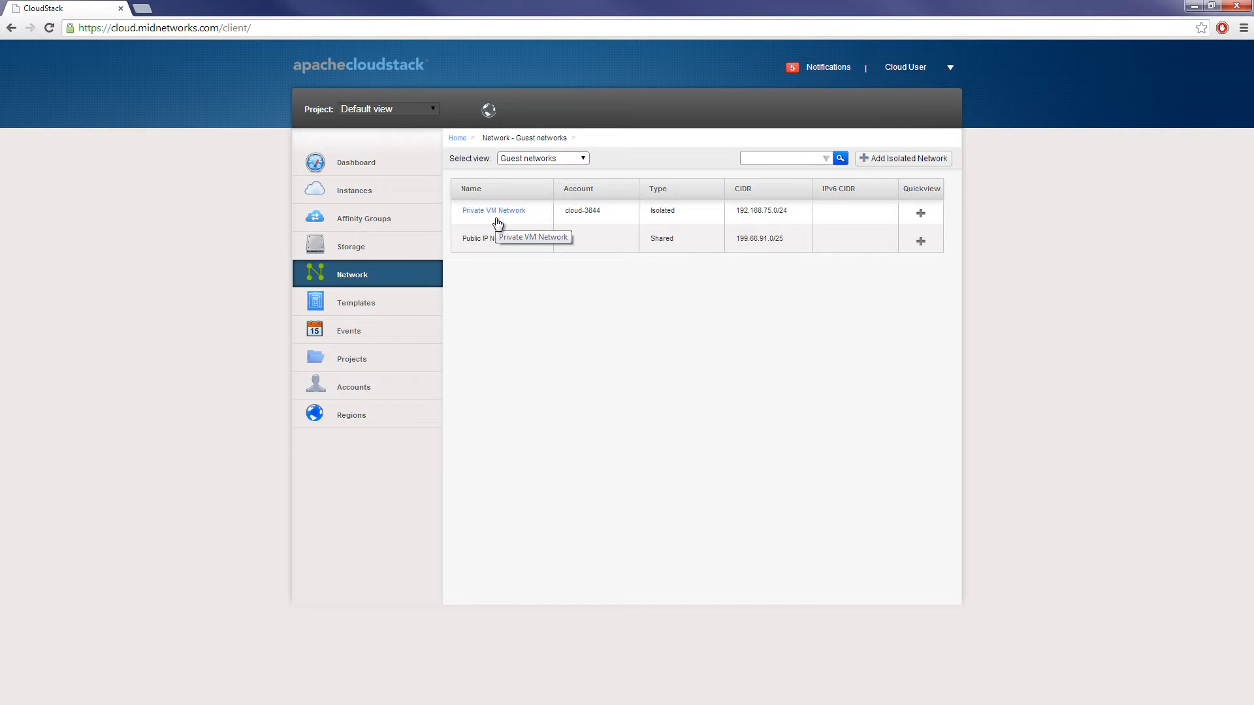
Step: In the WIN-WebSrv01 console, check for the remote desktop listener by running "netstat -ano | findstr 3389"
{"action": "left_click", "coordinate": [391, 193]}
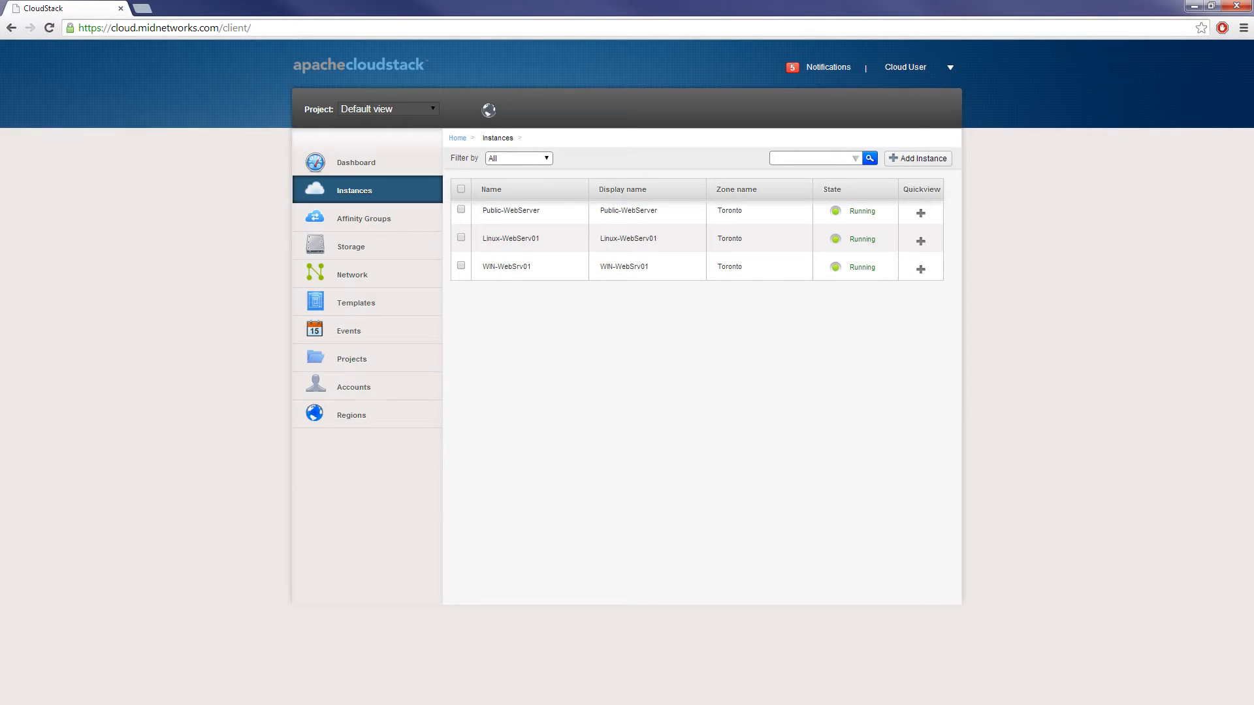
{"action": "left_click_drag", "start_coordinate": [0, 112], "coordinate": [352, 135]}
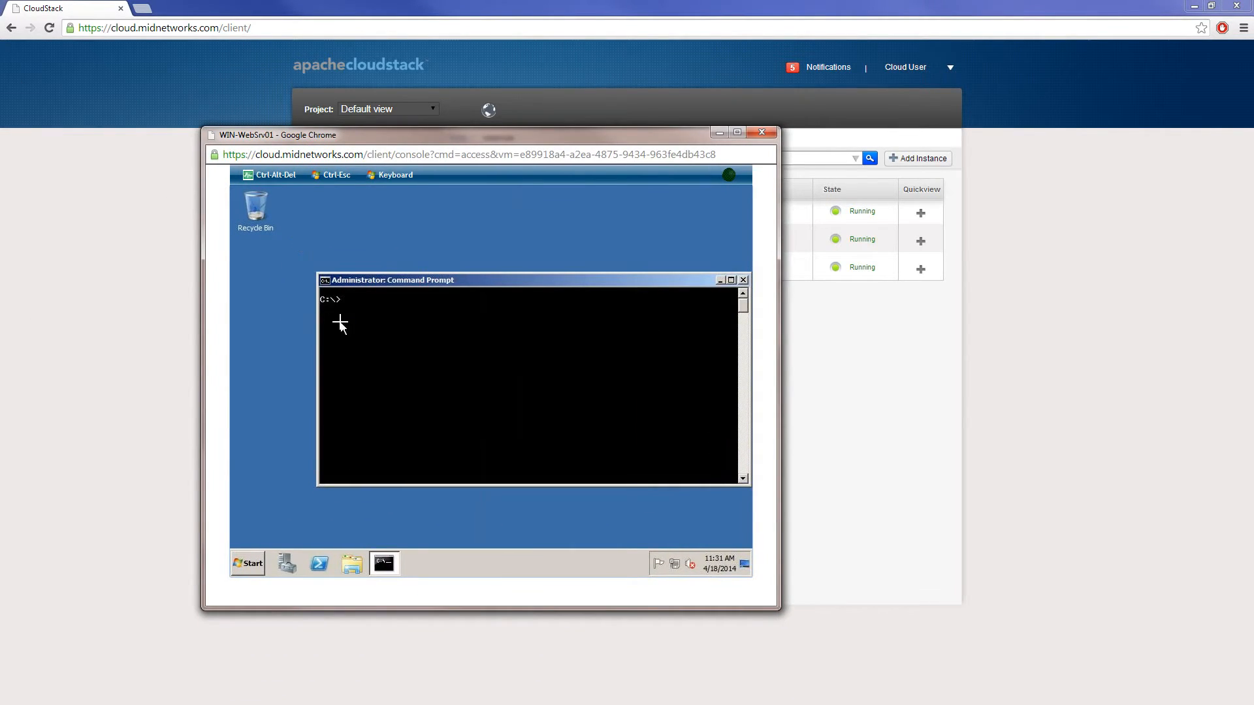
{"action": "type", "text": "netstat -ano | findstr 3389"}
{"action": "key", "text": "Return"}
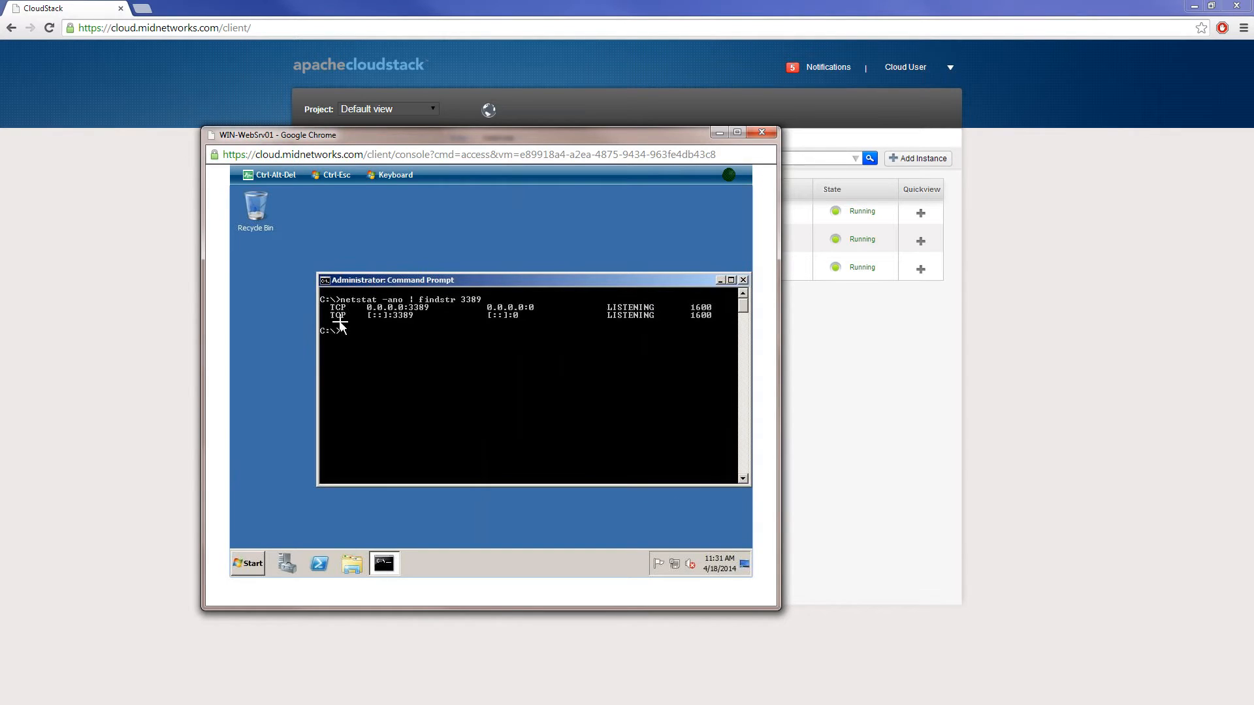
Step: In the Linux-WebServ01 console, check for the SSH listener with "netstat -ano | grep 22", then minimize both console windows
{"action": "key", "text": "super+r"}
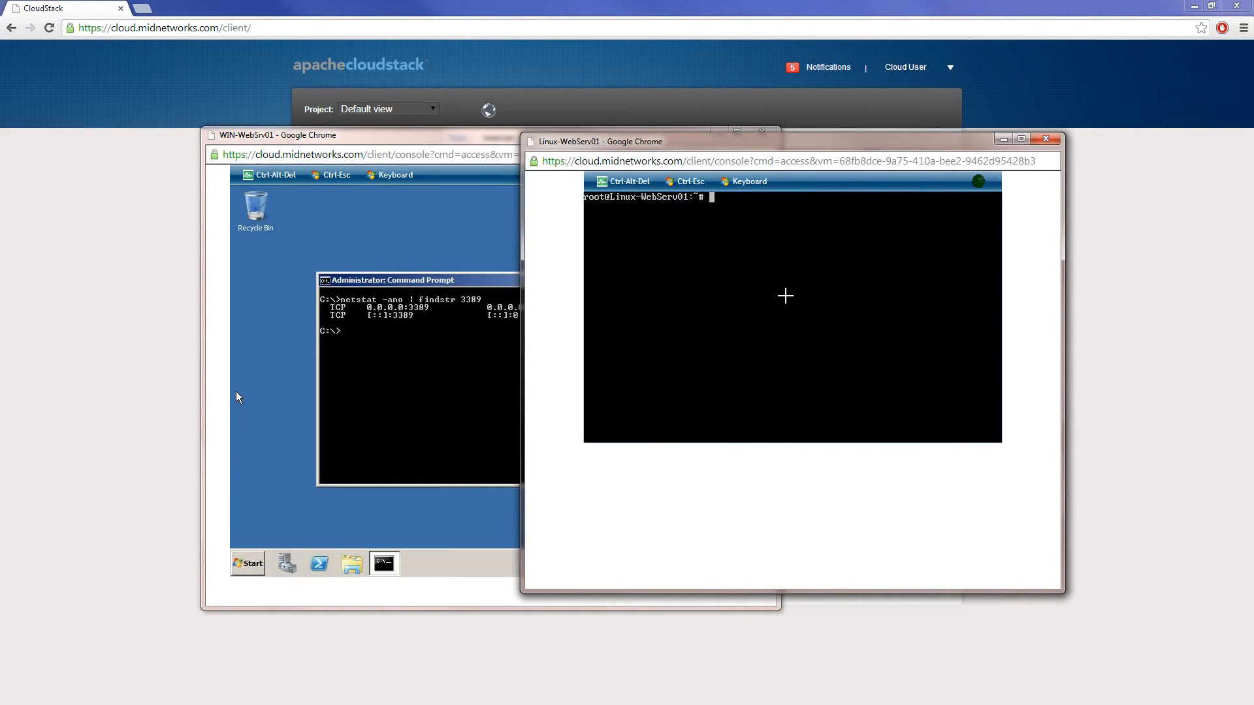
{"action": "type", "text": "netstat -ano | grep 22"}
{"action": "key", "text": "Return"}
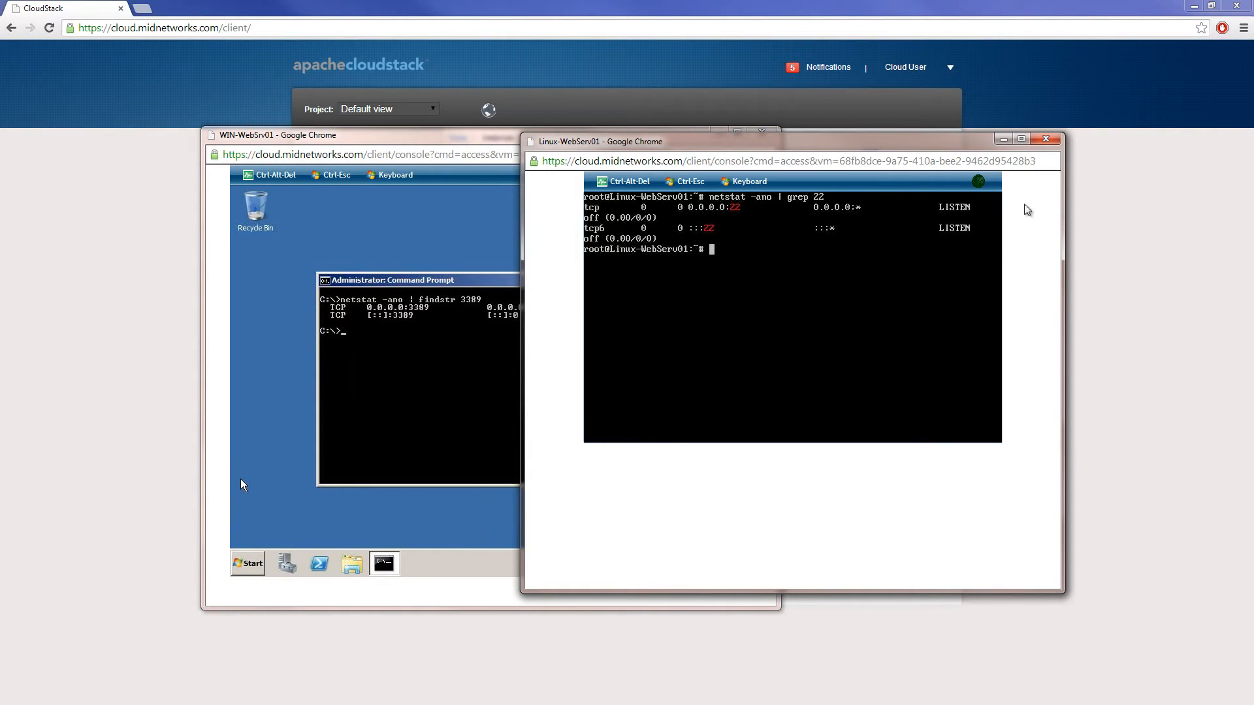
{"action": "left_click", "coordinate": [1003, 140]}
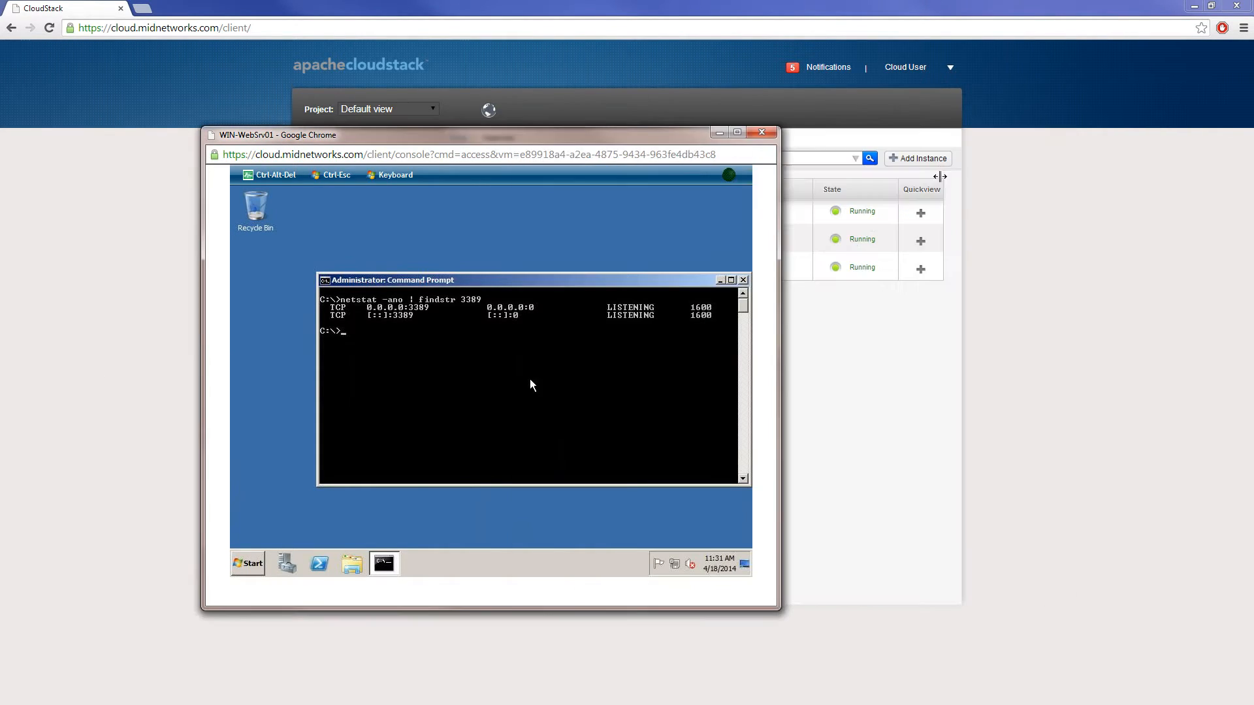
{"action": "left_click", "coordinate": [719, 133]}
Step: Open the port forwarding rules for the source NAT address 199.66.91.17 of Private VM Network
{"action": "left_click", "coordinate": [372, 281]}
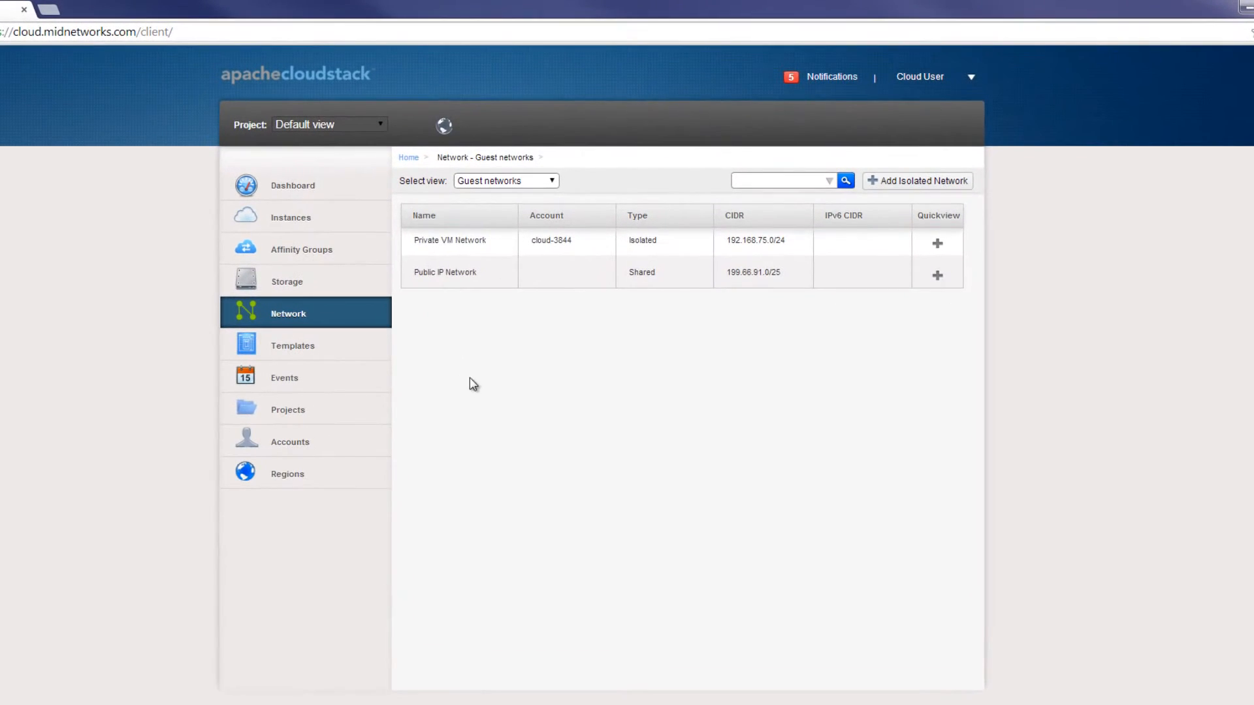
{"action": "left_click", "coordinate": [477, 254]}
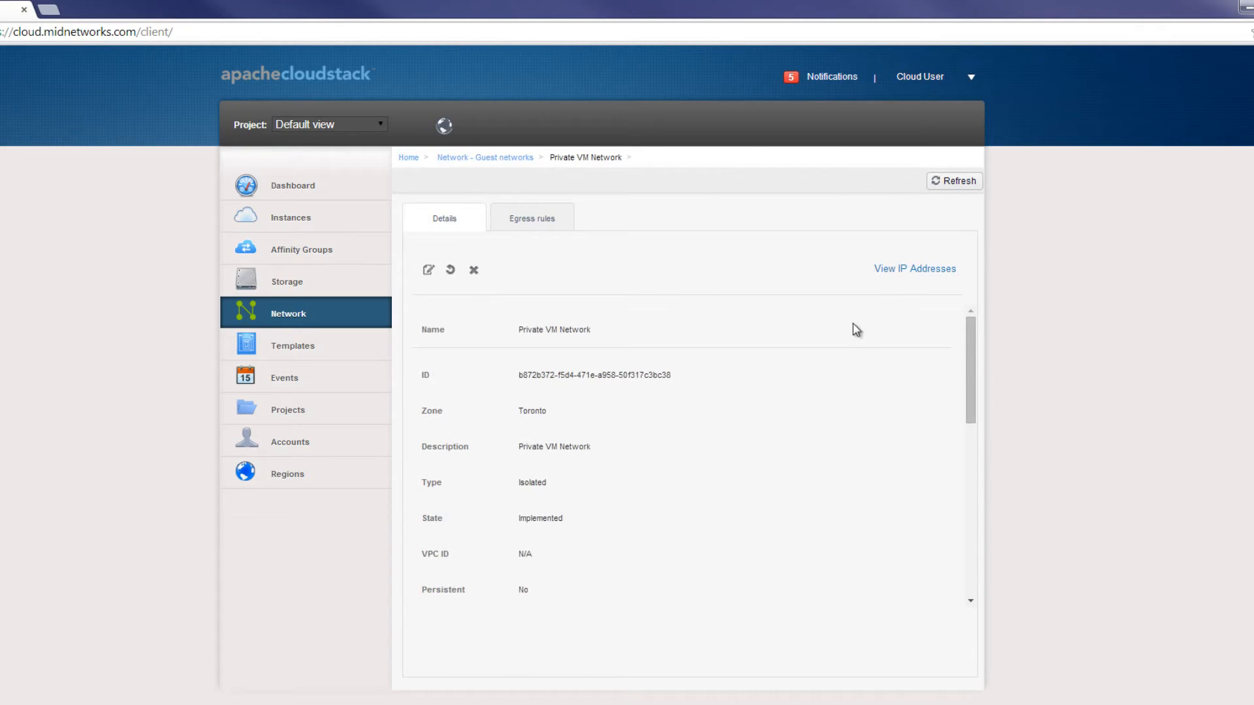
{"action": "left_click", "coordinate": [907, 273]}
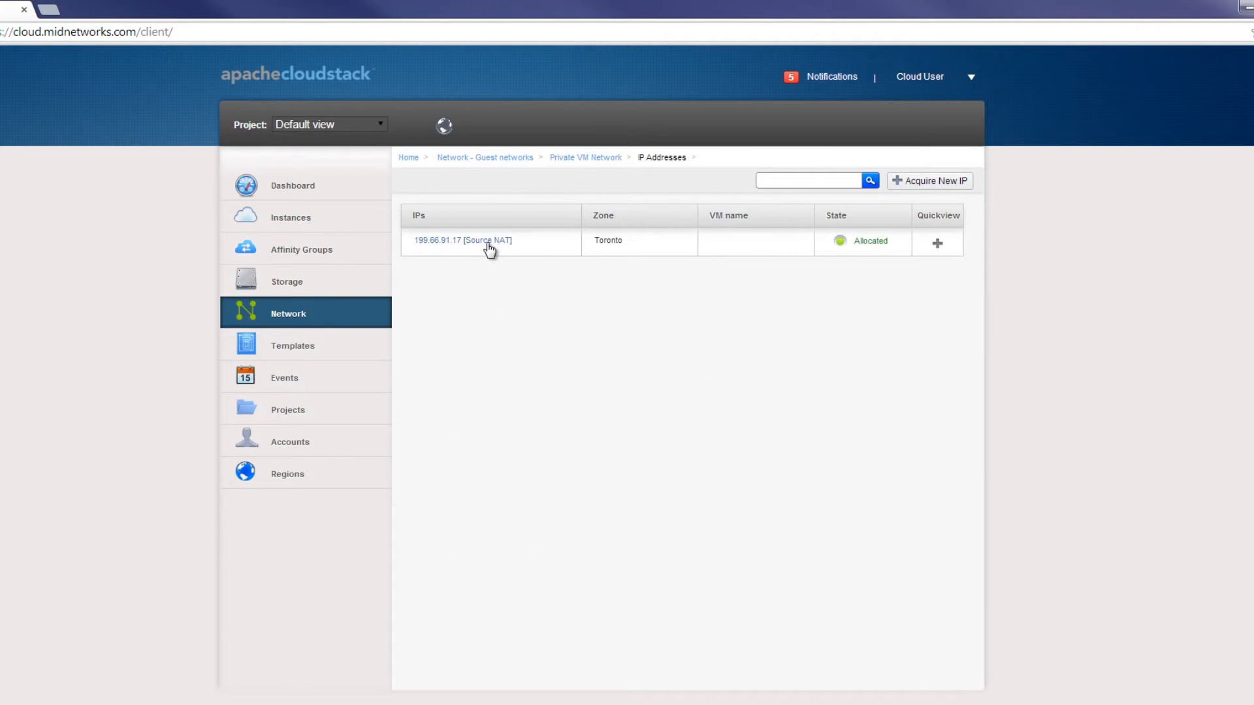
{"action": "left_click", "coordinate": [488, 243]}
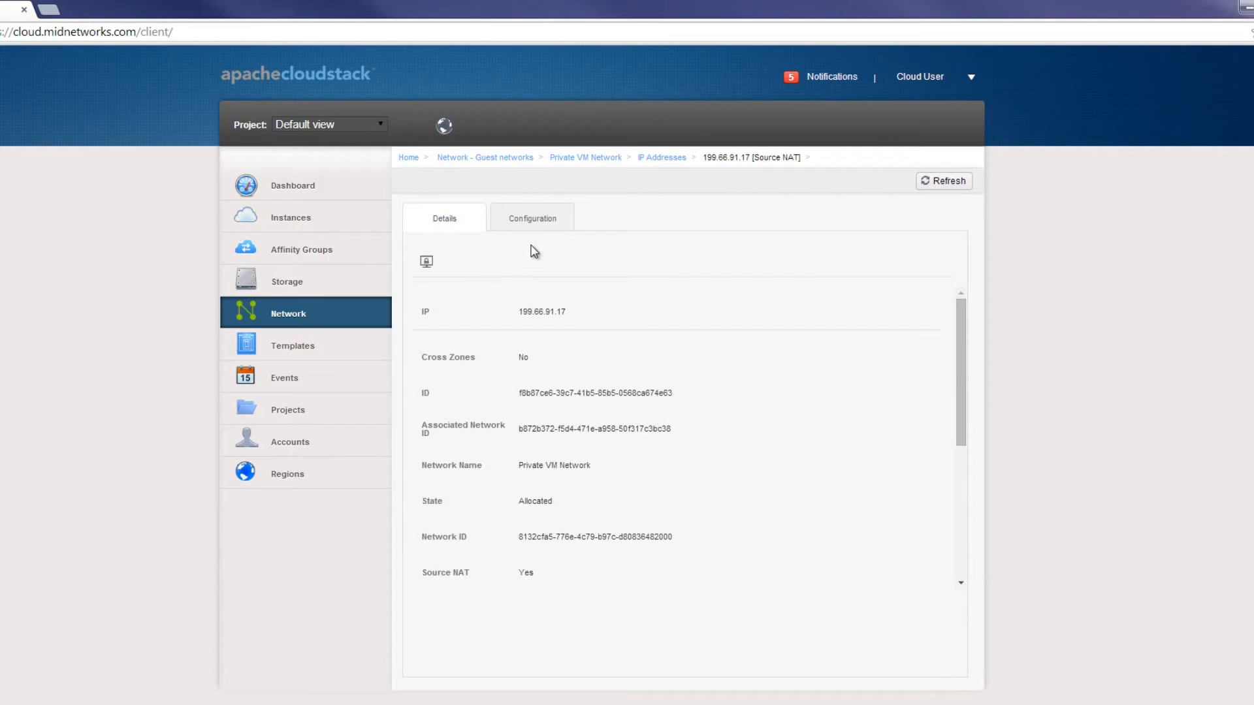
{"action": "left_click", "coordinate": [533, 222]}
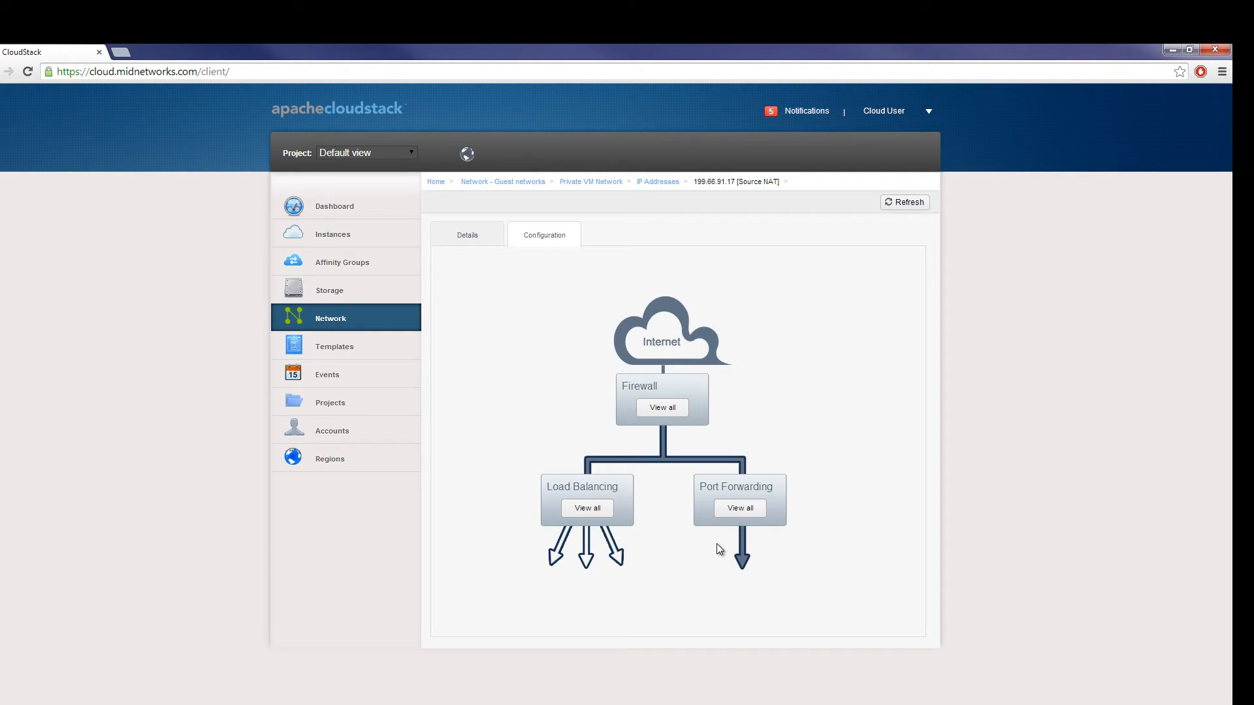
{"action": "left_click", "coordinate": [739, 511]}
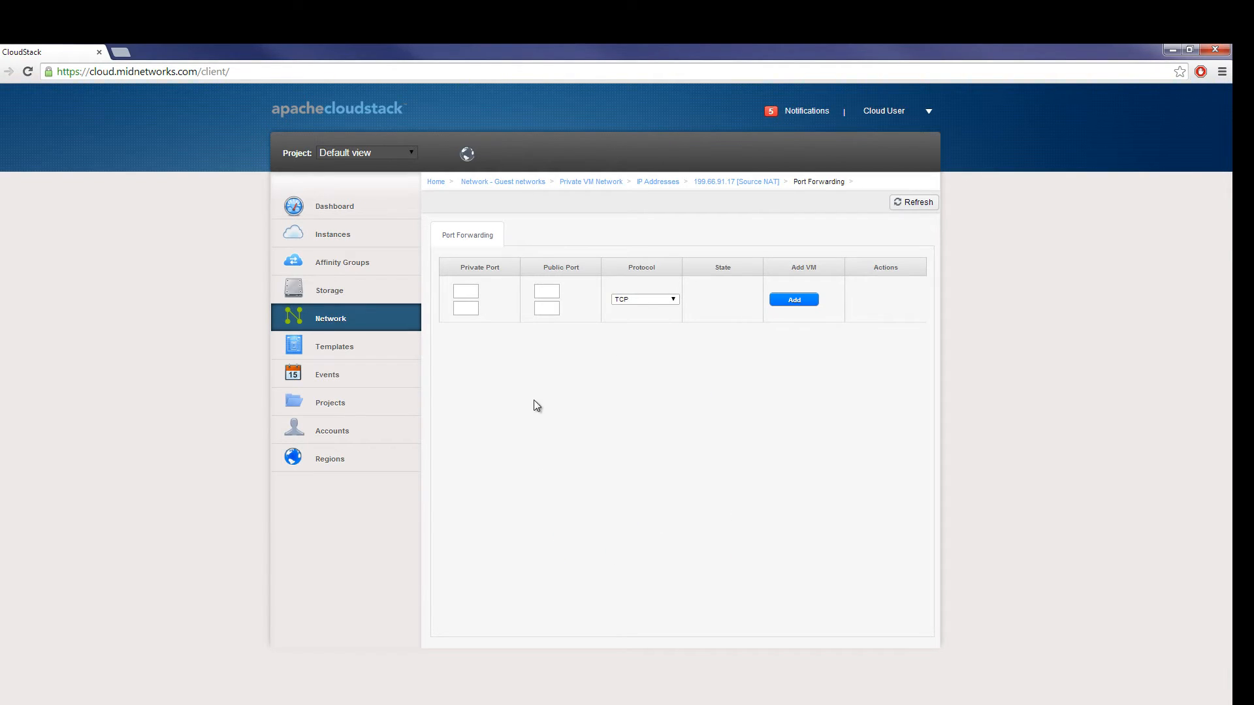
Step: Fill in a new TCP port forwarding rule with private ports 22 to 22 and public ports 3000 to 3000
{"action": "left_click", "coordinate": [462, 294]}
{"action": "type", "text": "22"}
{"action": "left_click", "coordinate": [457, 308]}
{"action": "type", "text": "22"}
{"action": "key", "text": "Tab"}
{"action": "type", "text": "3000"}
{"action": "key", "text": "Tab"}
{"action": "type", "text": "3000"}
{"action": "key", "text": "Tab"}
{"action": "key", "text": "Tab"}
Step: Assign the port 3000 forwarding rule to the Linux-WebServ01 virtual machine and apply it
{"action": "left_click", "coordinate": [797, 301]}
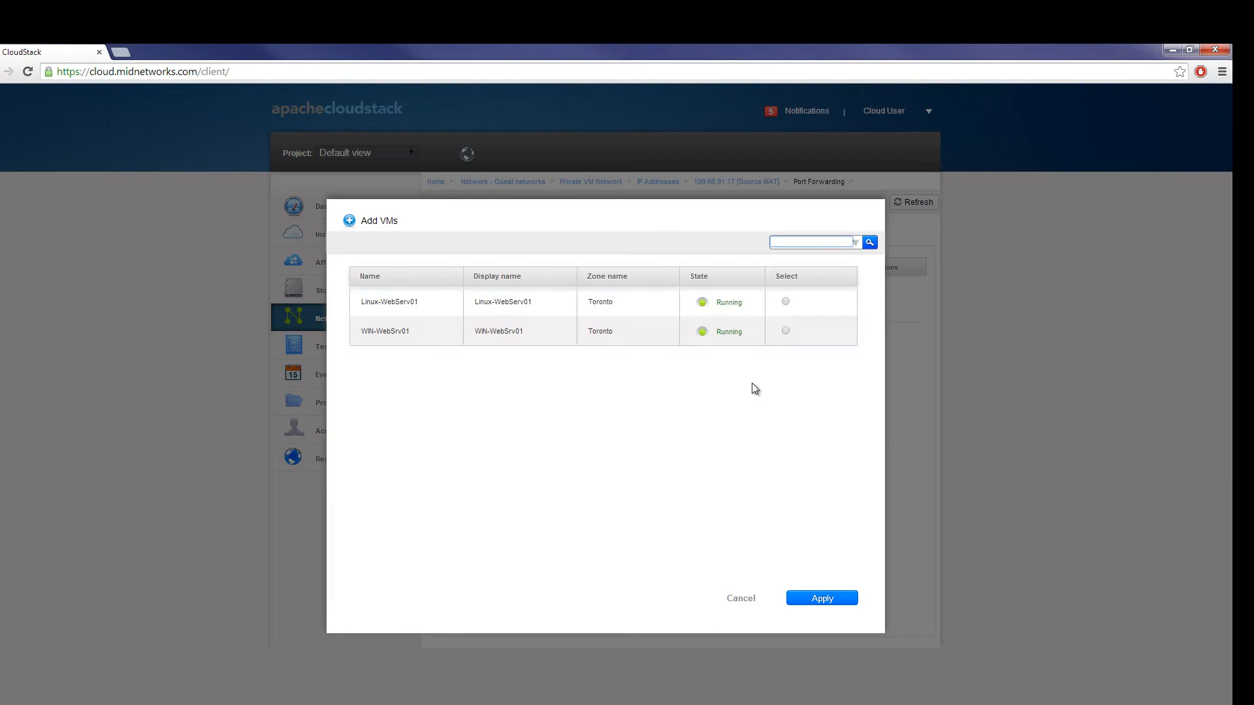
{"action": "left_click", "coordinate": [785, 301]}
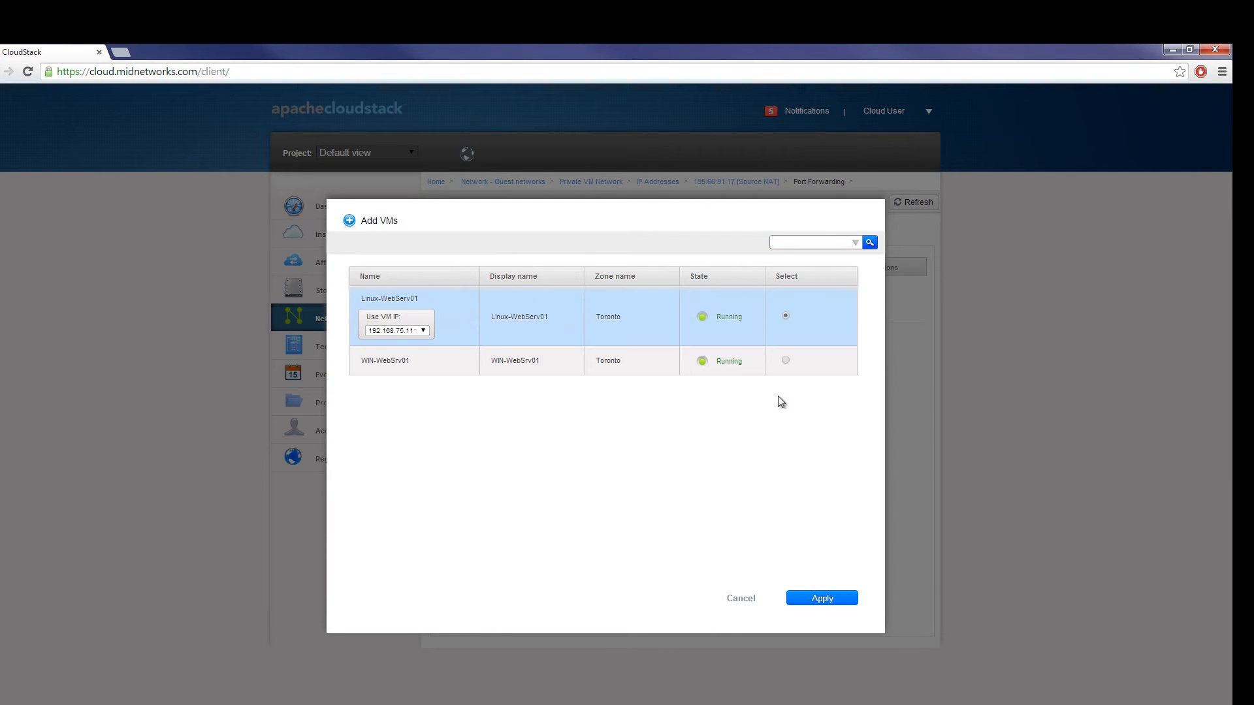
{"action": "left_click", "coordinate": [823, 595]}
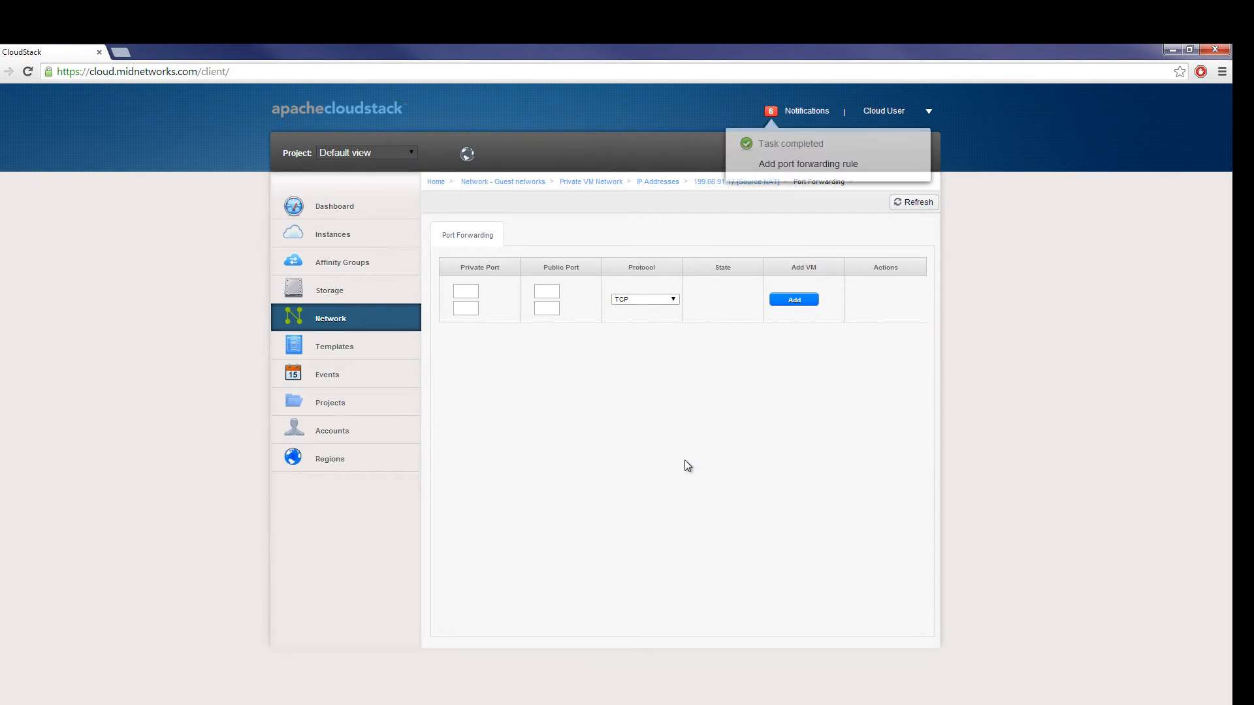
Step: Add a TCP port forwarding rule from public port 3001 to private port 3389 on the WIN-WebSrv01 virtual machine
{"action": "left_click", "coordinate": [472, 292]}
{"action": "type", "text": "3389"}
{"action": "key", "text": "Tab"}
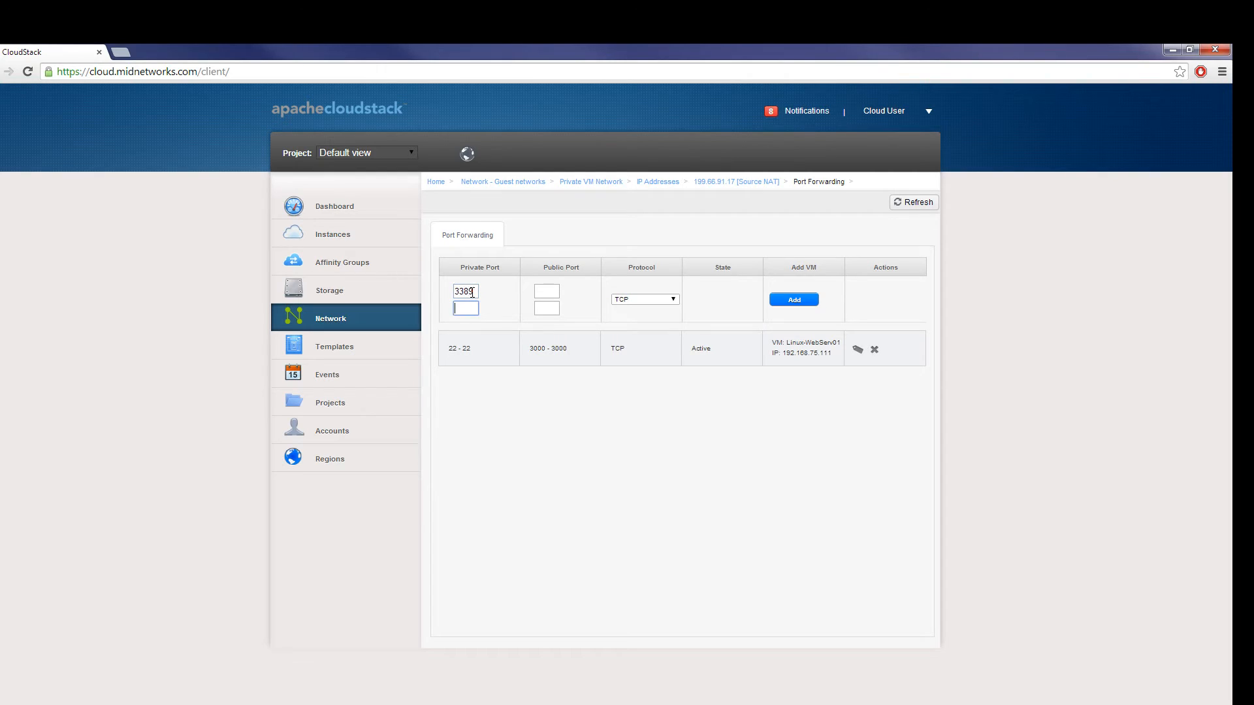
{"action": "type", "text": "3389"}
{"action": "key", "text": "Tab"}
{"action": "type", "text": "3001"}
{"action": "key", "text": "Tab"}
{"action": "type", "text": "3001"}
{"action": "left_click", "coordinate": [792, 301]}
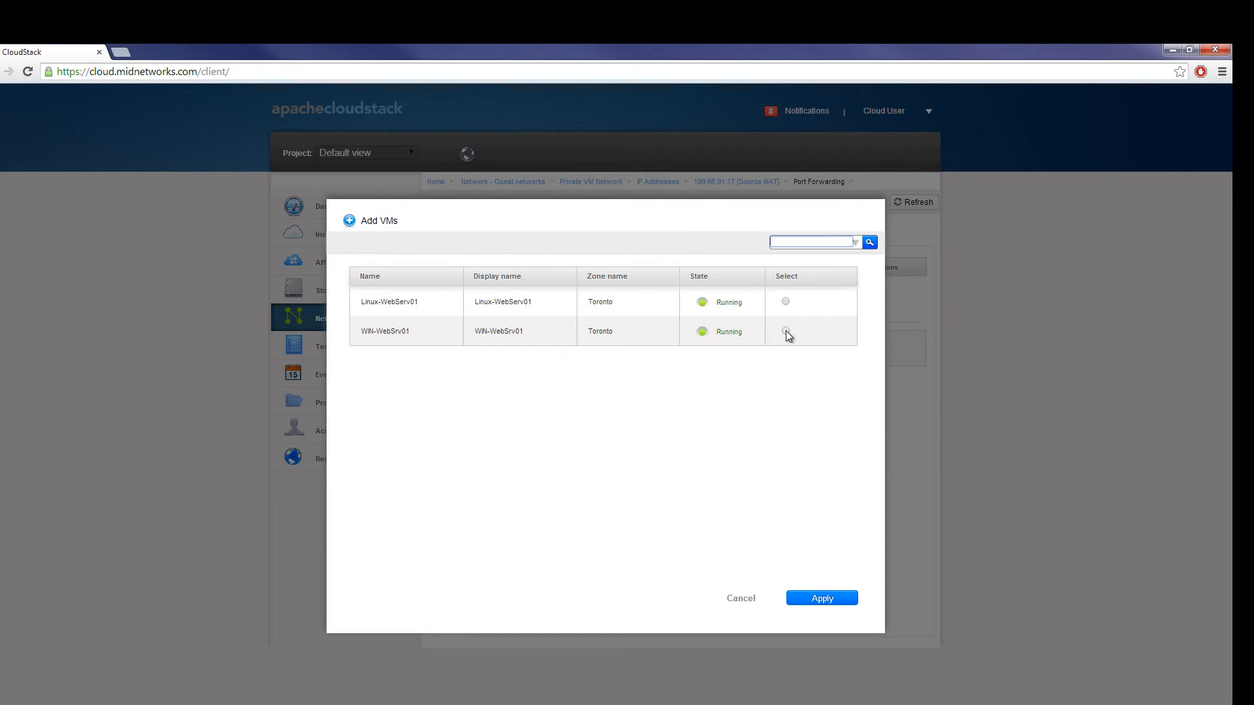
{"action": "left_click", "coordinate": [817, 596]}
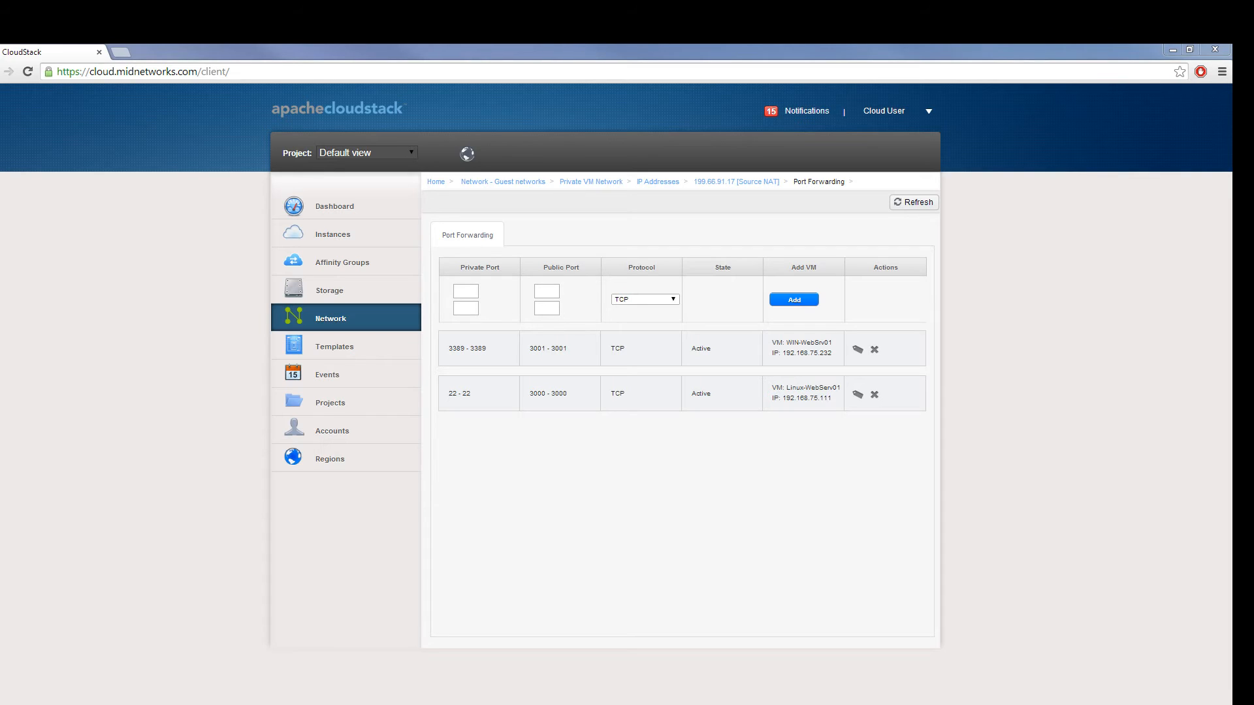
Step: In the firewall settings of 199.66.91.17, add a TCP rule allowing source CIDR 0.0.0.0/0 on port 3000
{"action": "left_click", "coordinate": [736, 181]}
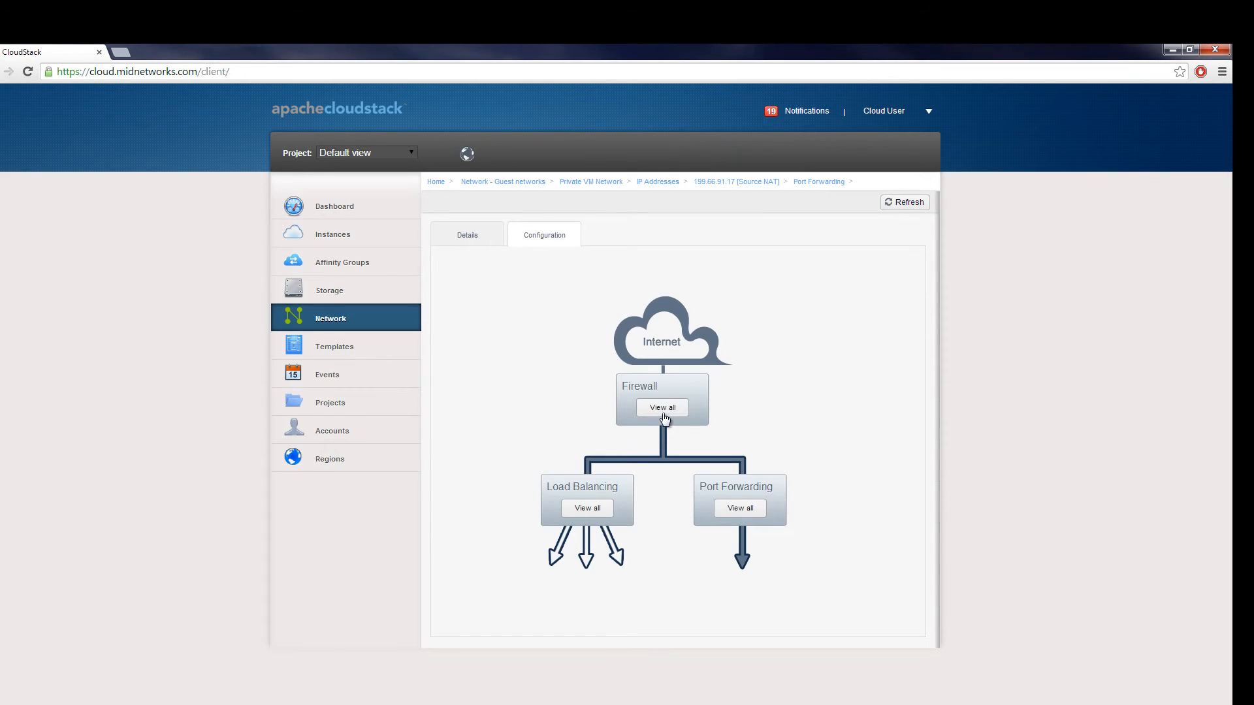
{"action": "left_click", "coordinate": [664, 414]}
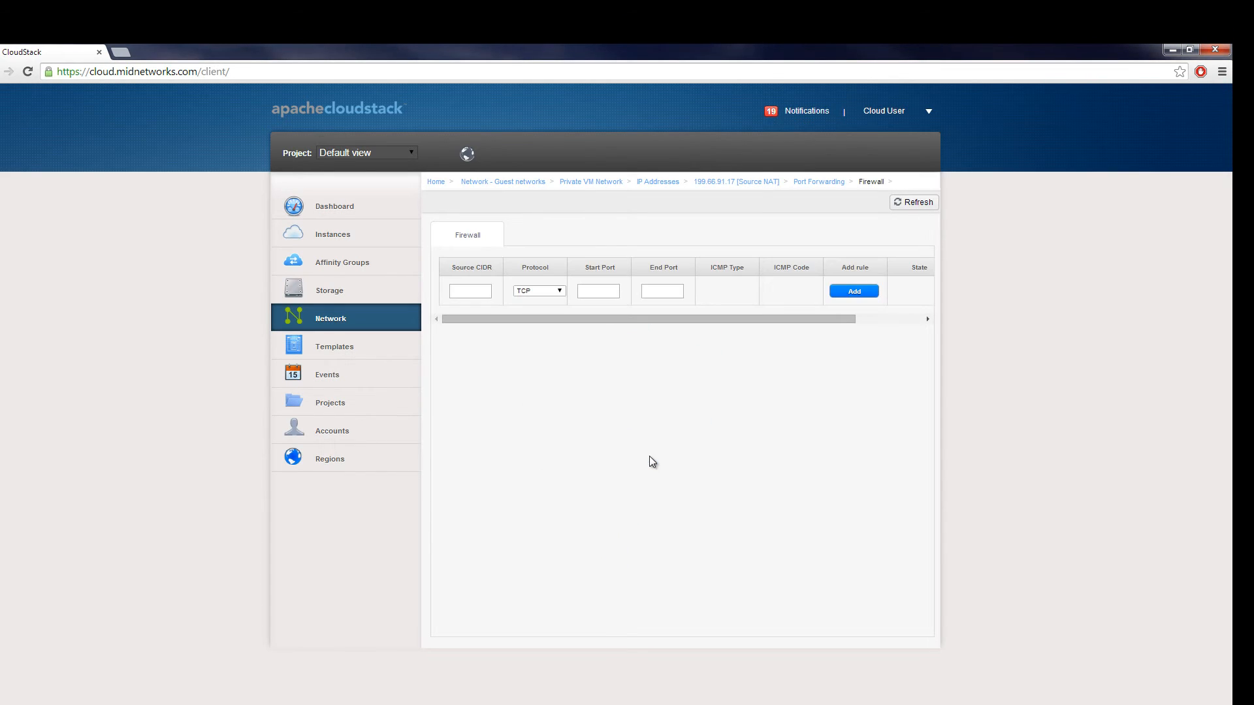
{"action": "left_click", "coordinate": [472, 292]}
{"action": "type", "text": "0.0.0.0/0"}
{"action": "key", "text": "Tab"}
{"action": "left_click", "coordinate": [603, 290]}
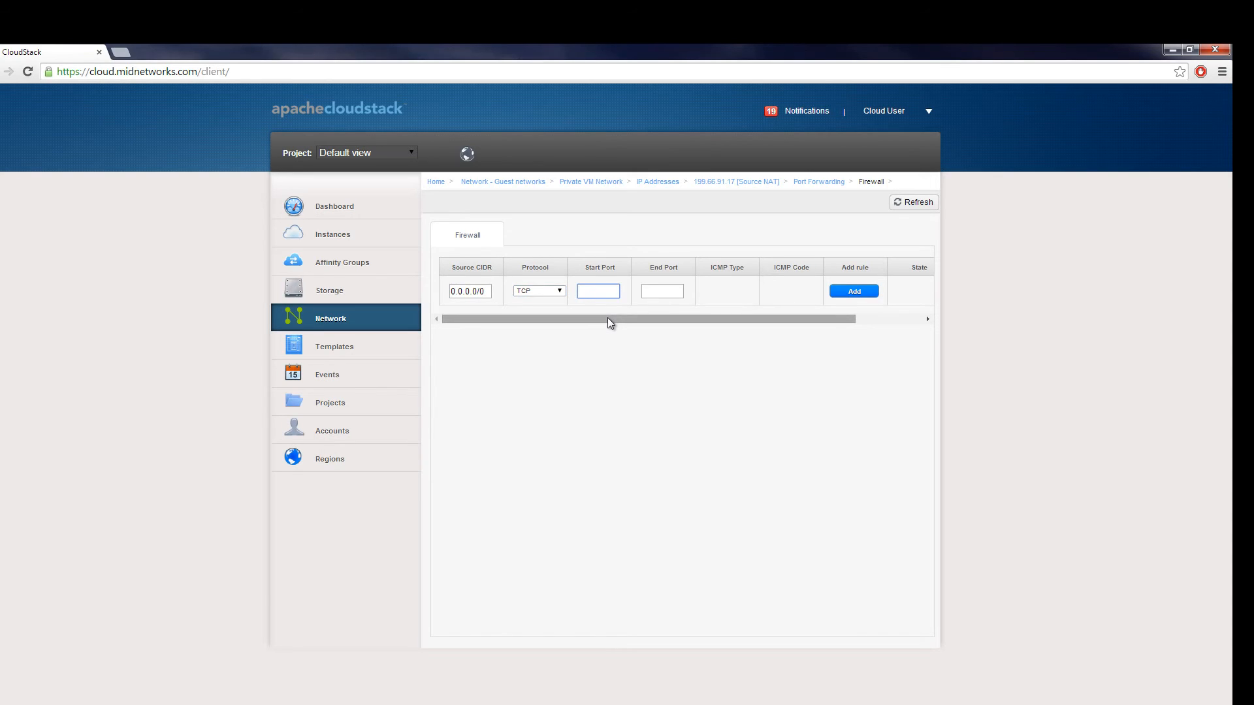
{"action": "key", "text": "Tab"}
{"action": "type", "text": "3000"}
{"action": "key", "text": "Tab"}
{"action": "key", "text": "Return"}
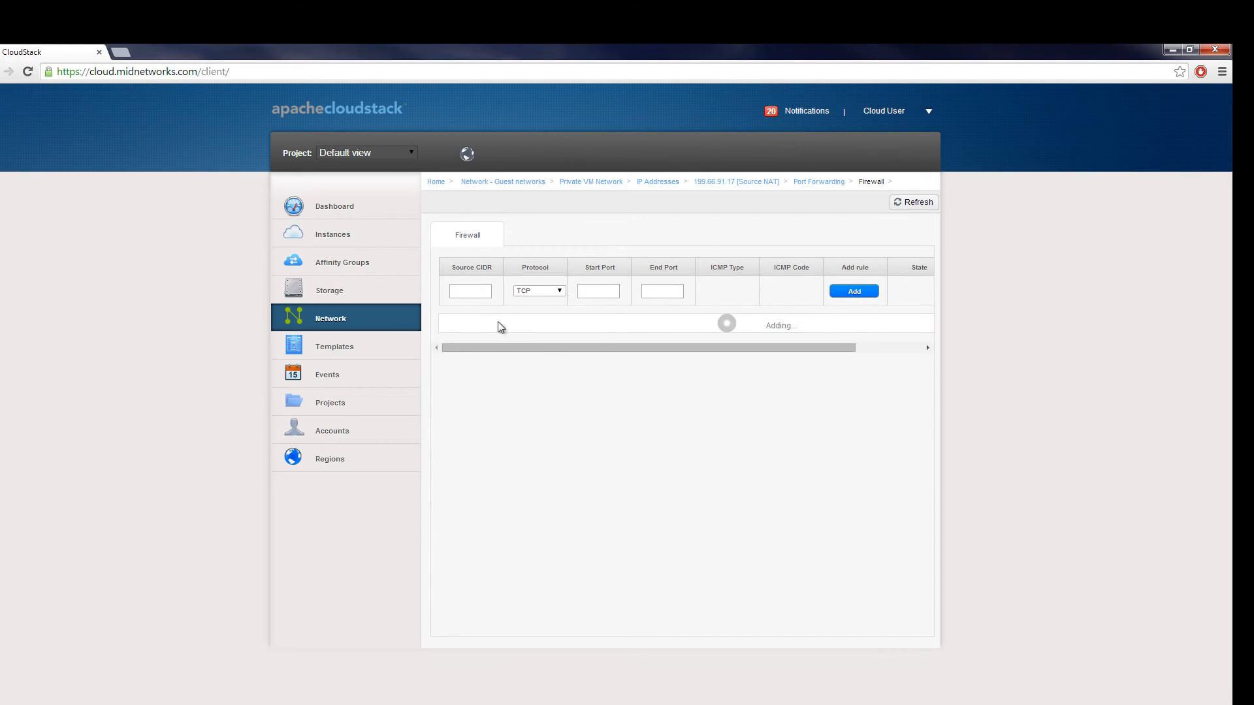
Step: Add a second TCP firewall rule allowing source CIDR 0.0.0.0/0 with start and end port 3001
{"action": "left_click", "coordinate": [468, 293]}
{"action": "type", "text": "0.0.0"}
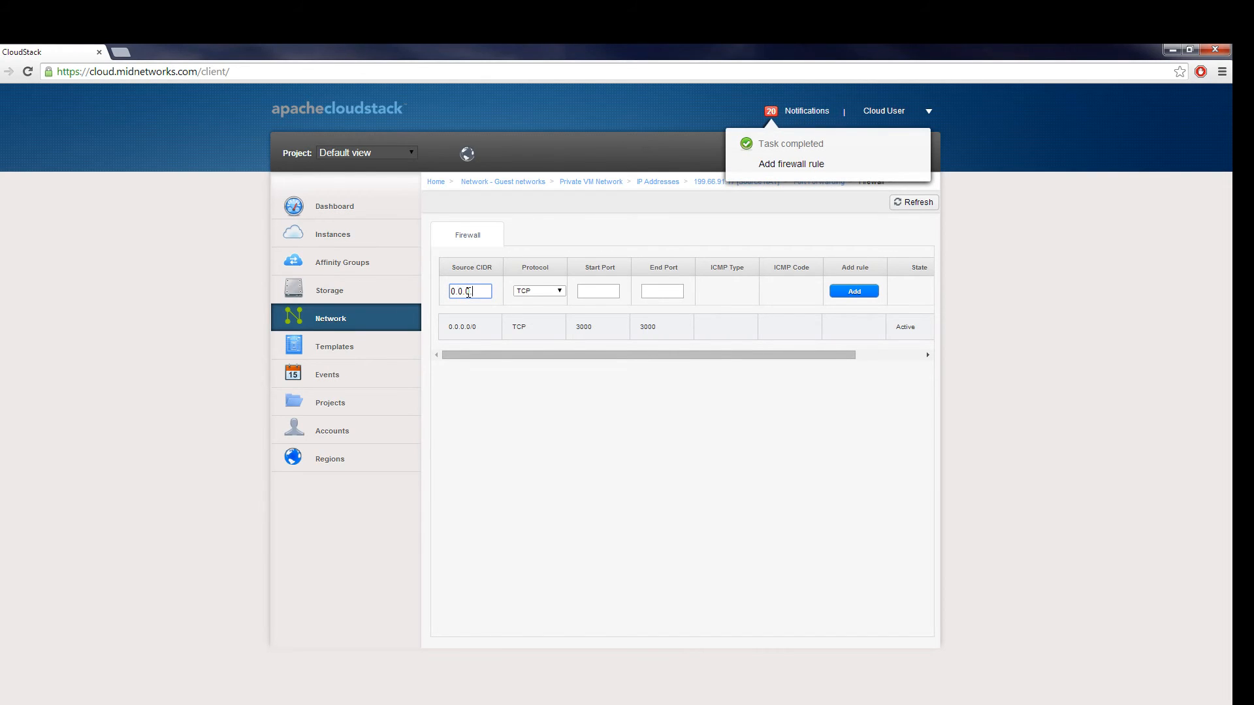
{"action": "type", "text": ".0/0"}
{"action": "key", "text": "Tab"}
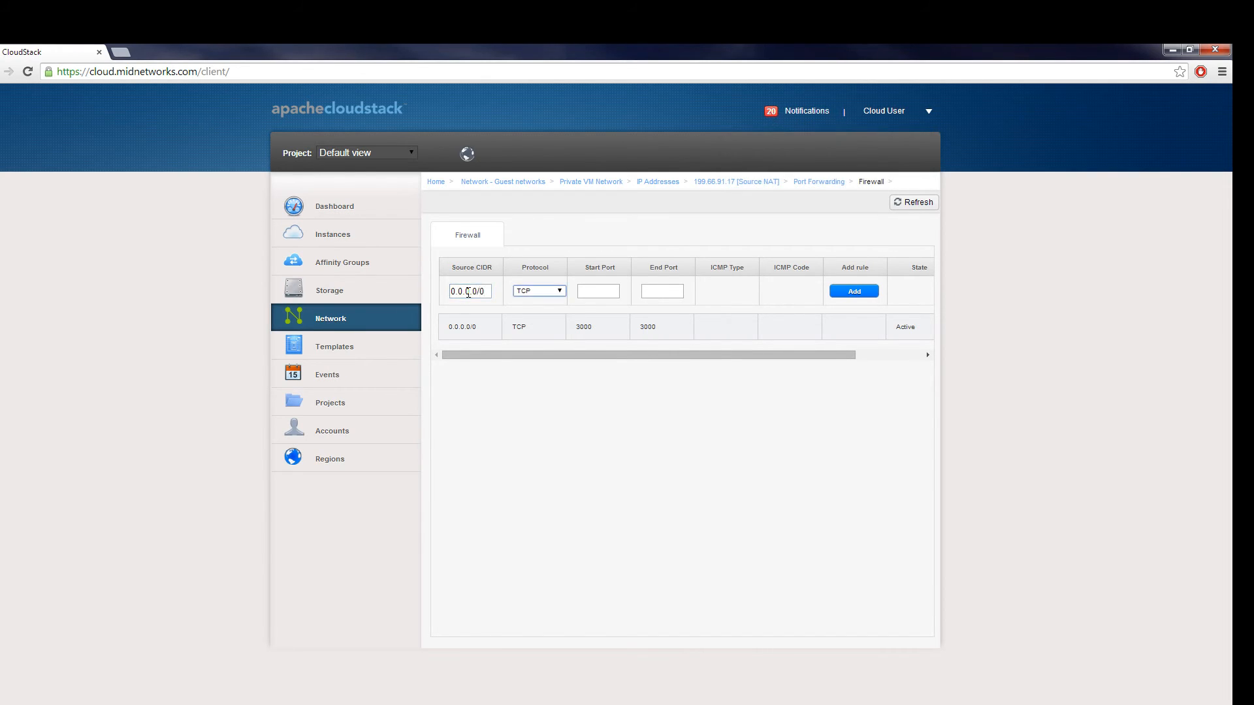
{"action": "key", "text": "Tab"}
{"action": "type", "text": "3000"}
{"action": "key", "text": "BackSpace"}
{"action": "type", "text": "1"}
{"action": "key", "text": "Tab"}
{"action": "type", "text": "3001"}
{"action": "left_click", "coordinate": [850, 291]}
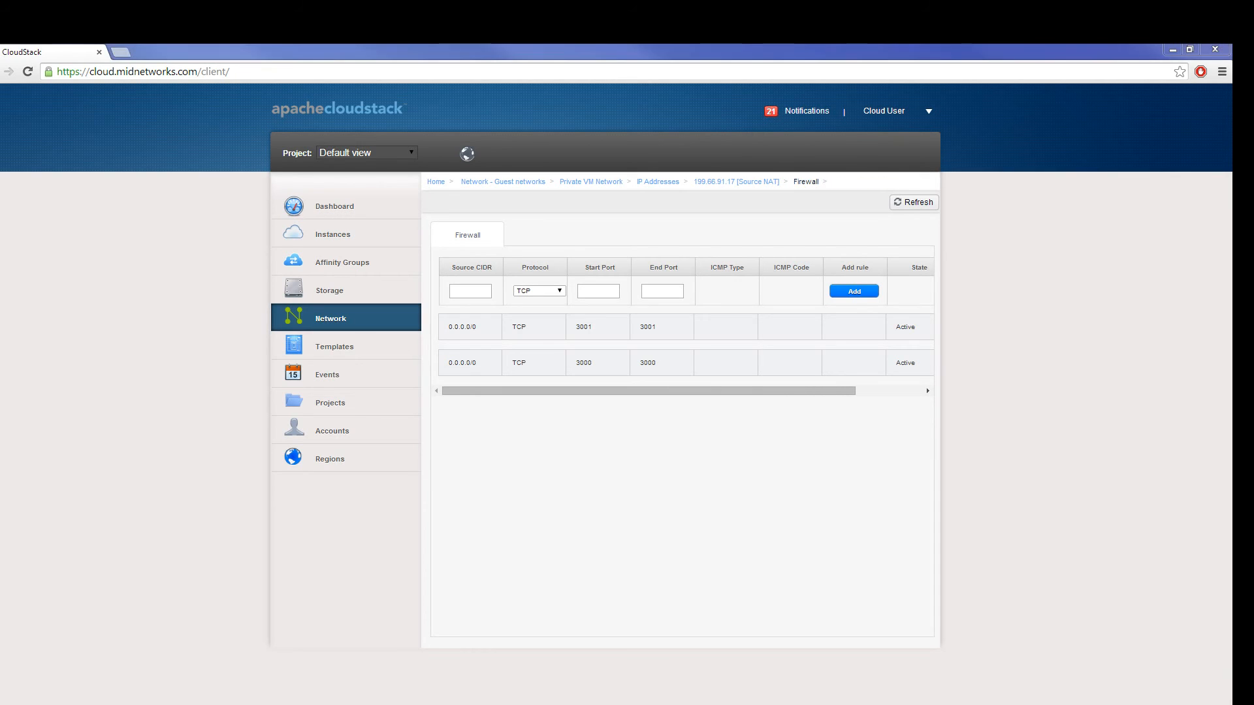
Step: Switch to PuTTY and open an SSH session to host 199.66.91.17 on port 3000
{"action": "left_click_drag", "start_coordinate": [1232, 297], "coordinate": [684, 288]}
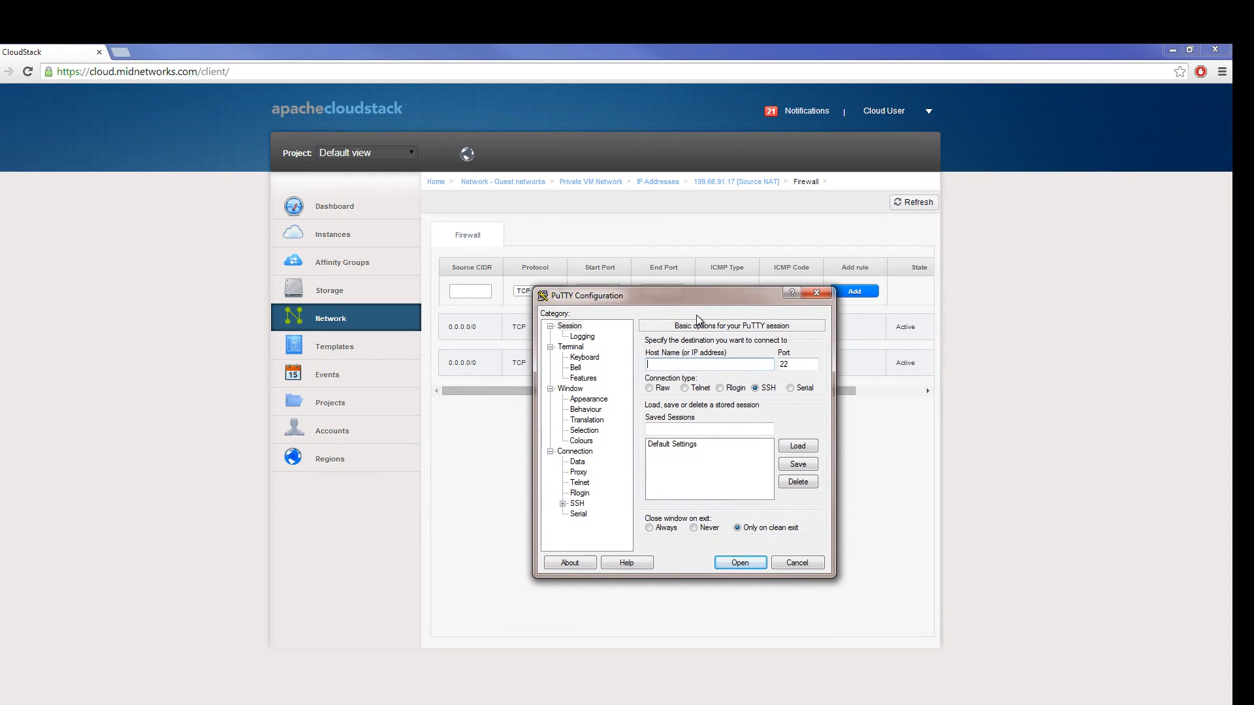
{"action": "left_click", "coordinate": [731, 185]}
{"action": "left_click", "coordinate": [682, 363]}
{"action": "type", "text": "199.66.91.17"}
{"action": "key", "text": "Tab"}
{"action": "type", "text": "3000"}
{"action": "left_click", "coordinate": [739, 563]}
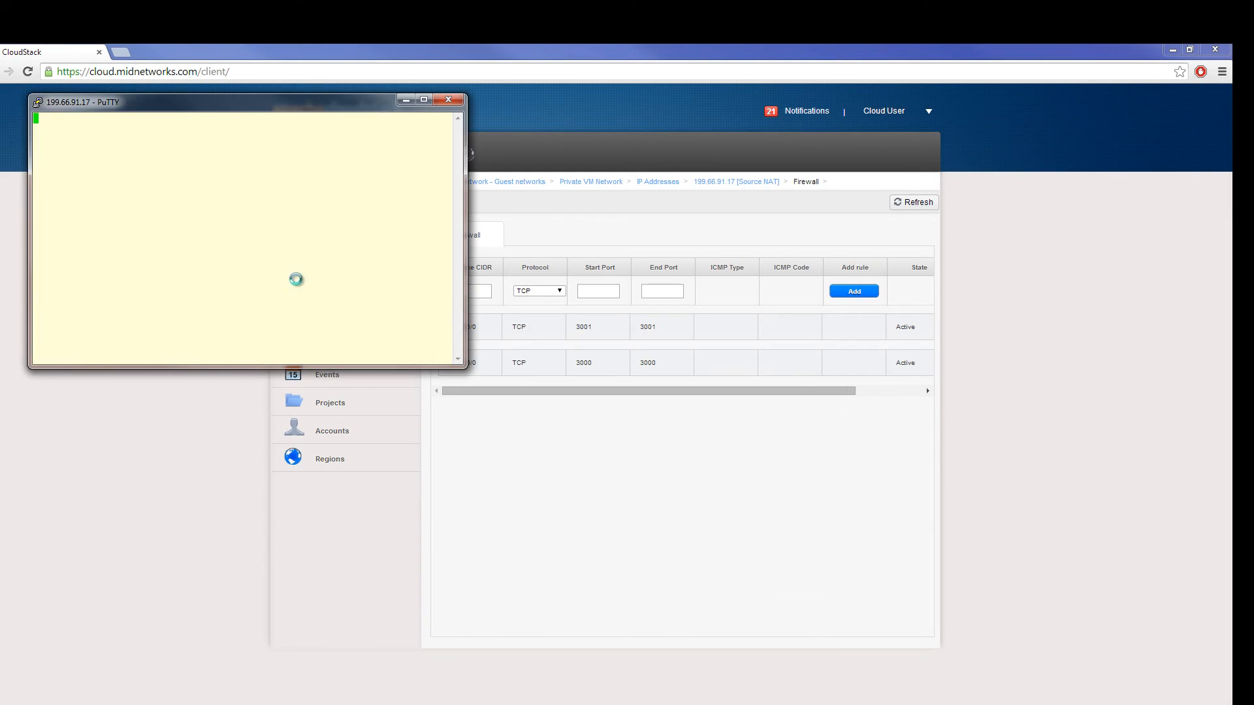
Step: Log in to the SSH session as root with the account password, moving the terminal window toward the screen's middle
{"action": "type", "text": "root"}
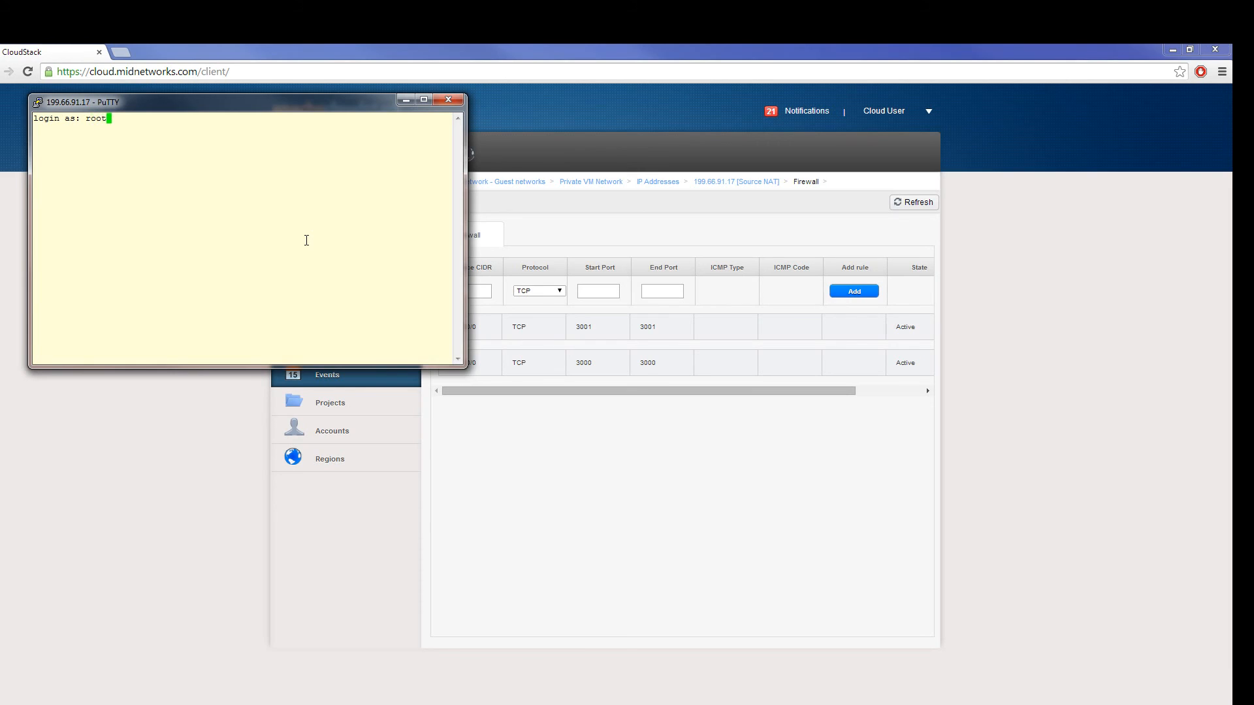
{"action": "key", "text": "Return"}
{"action": "left_click_drag", "start_coordinate": [273, 102], "coordinate": [627, 265]}
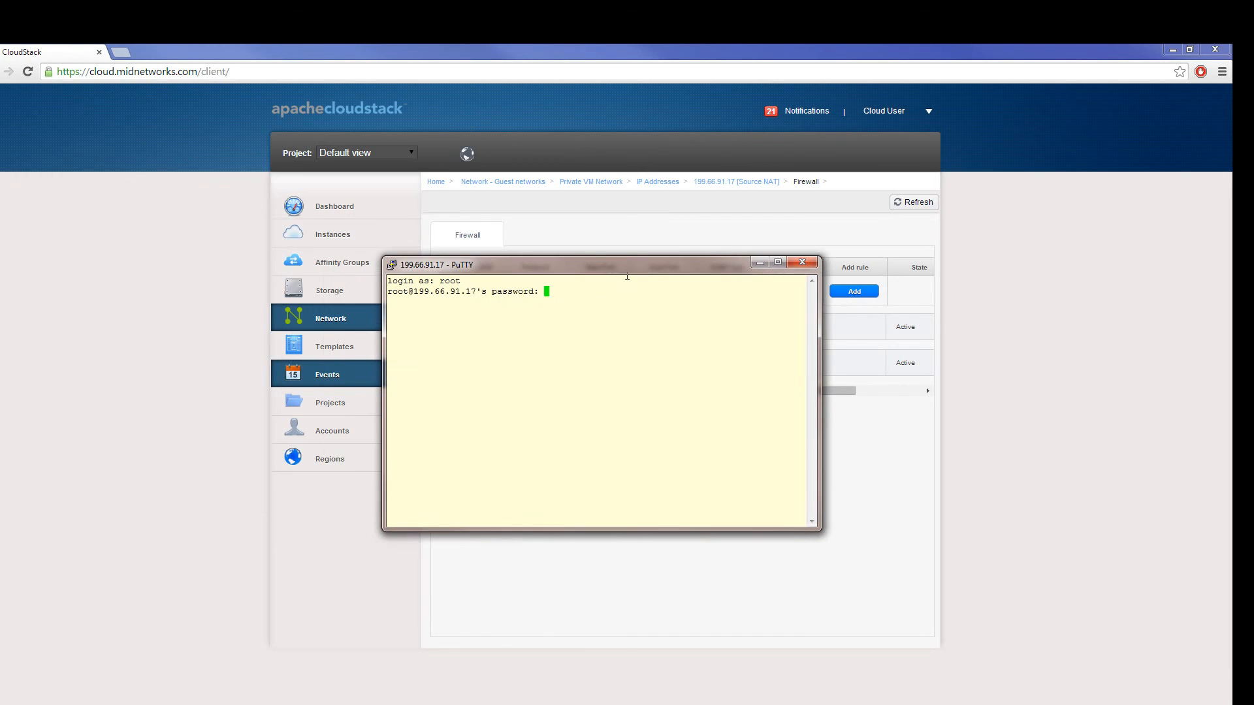
{"action": "key", "text": "Return"}
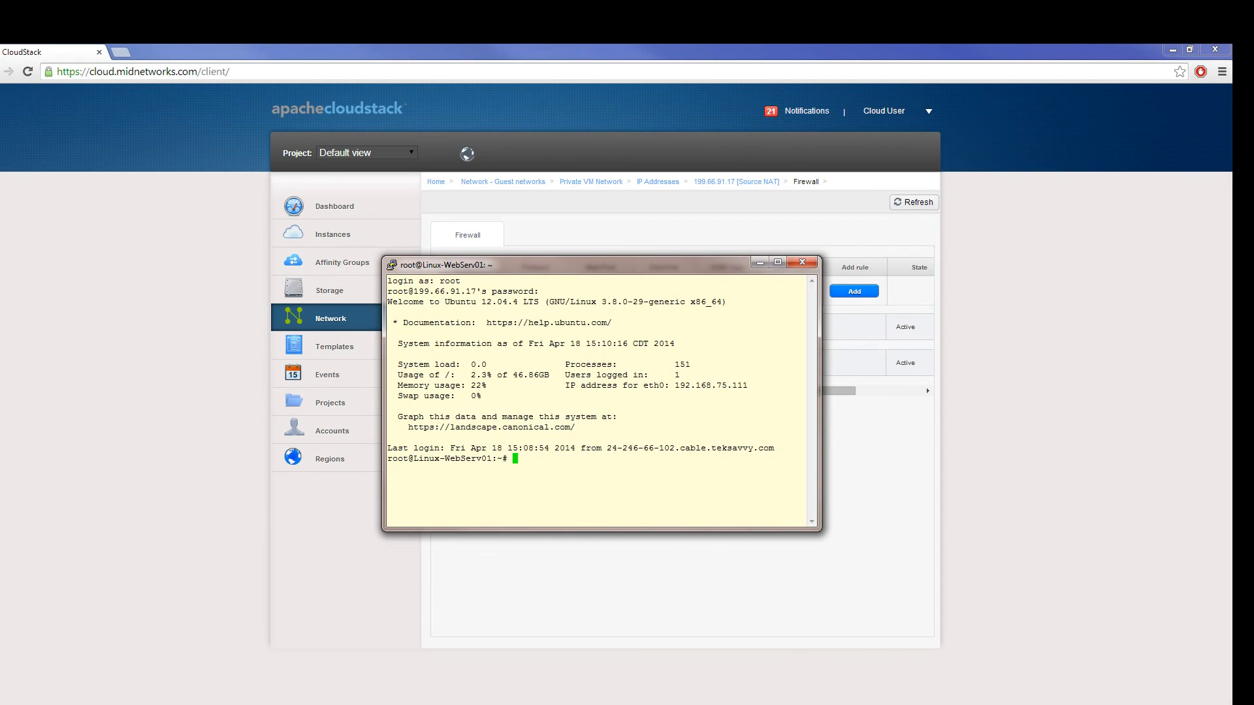
Step: Minimize the SSH terminal, switch to Remote Desktop Connection, and start a connection to 199.66.91.17:3001
{"action": "left_click", "coordinate": [758, 264]}
{"action": "key", "text": "alt+Tab"}
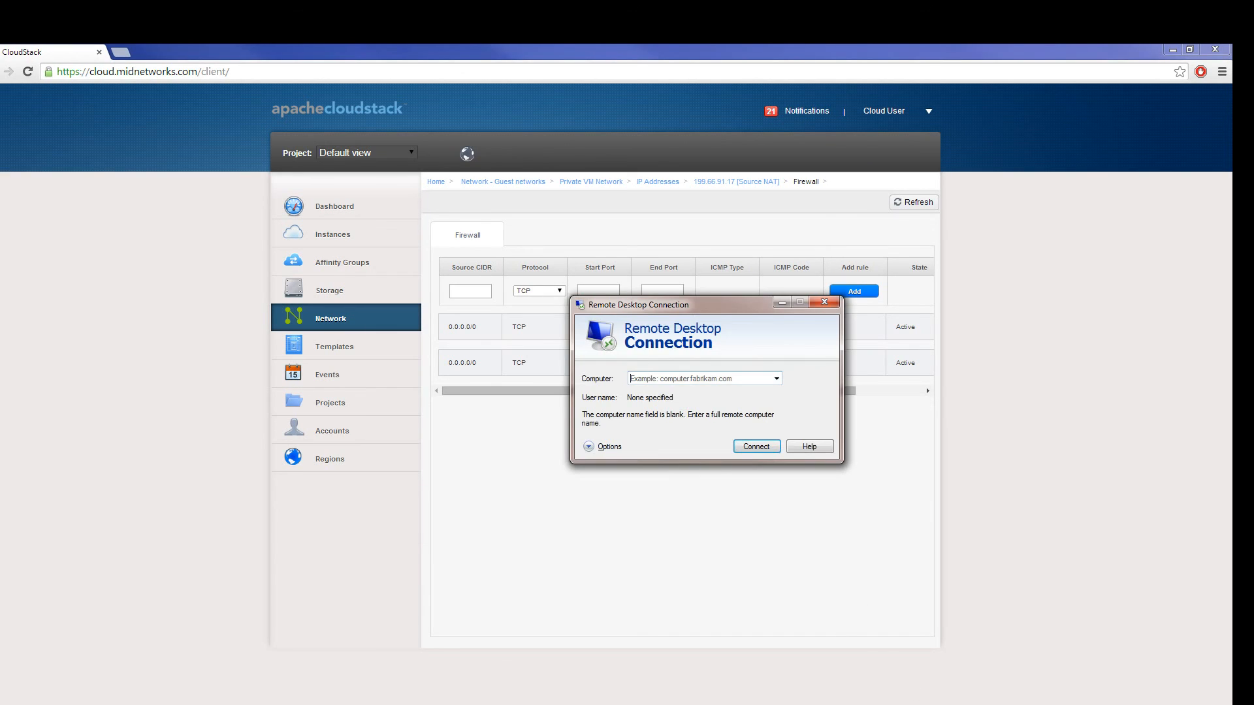
{"action": "type", "text": "199.66.91.17"}
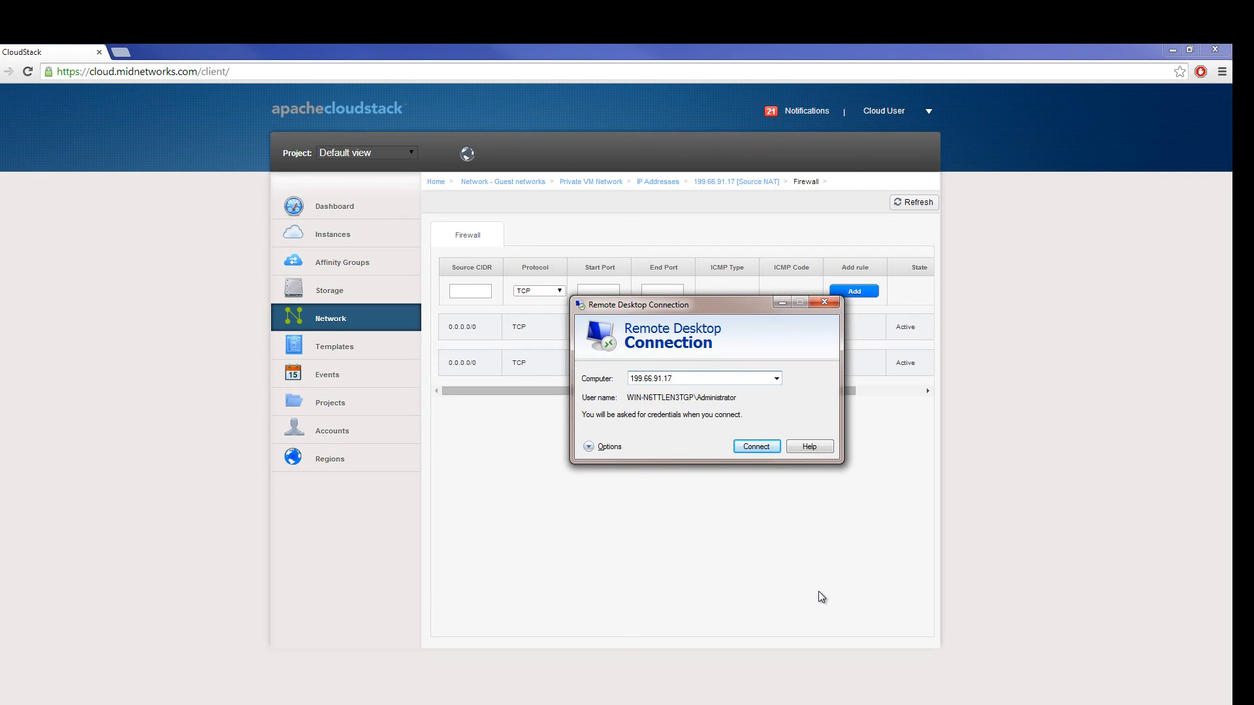
{"action": "type", "text": ":3001"}
{"action": "left_click", "coordinate": [755, 447]}
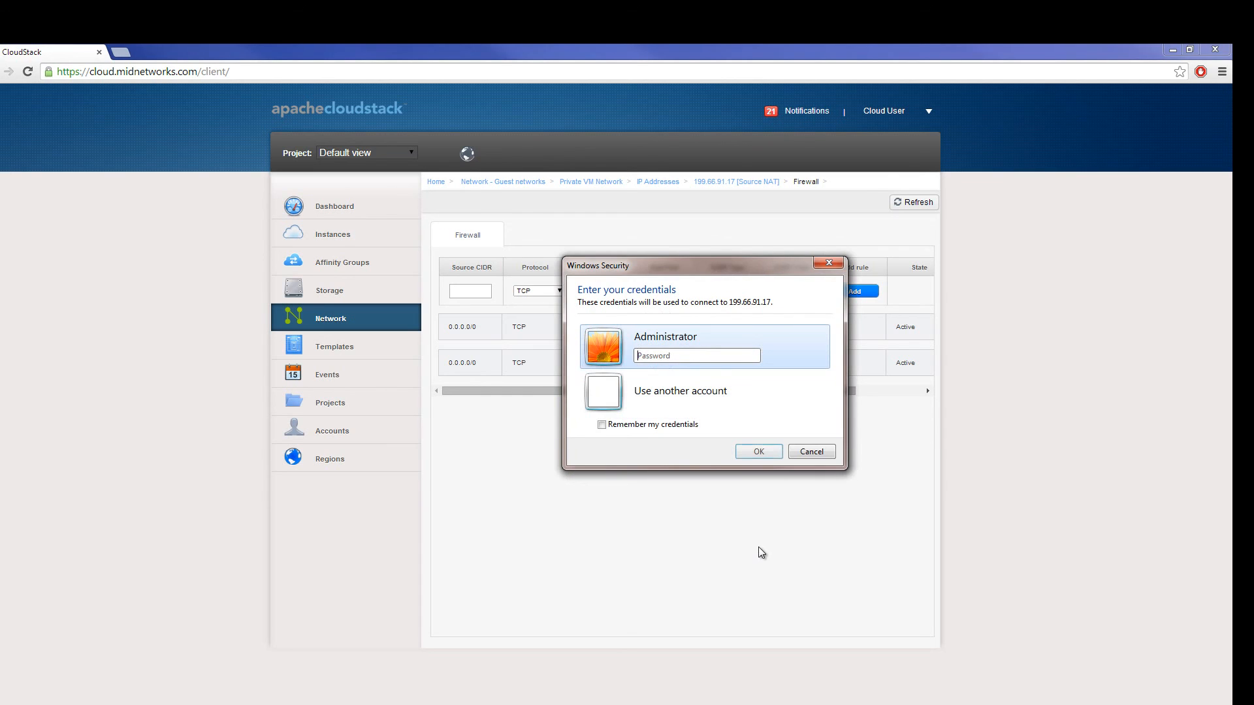
Step: Sign in as Administrator with the account password and accept connecting despite the untrusted certificate
{"action": "key", "text": "ctrl+v"}
{"action": "left_click", "coordinate": [757, 453]}
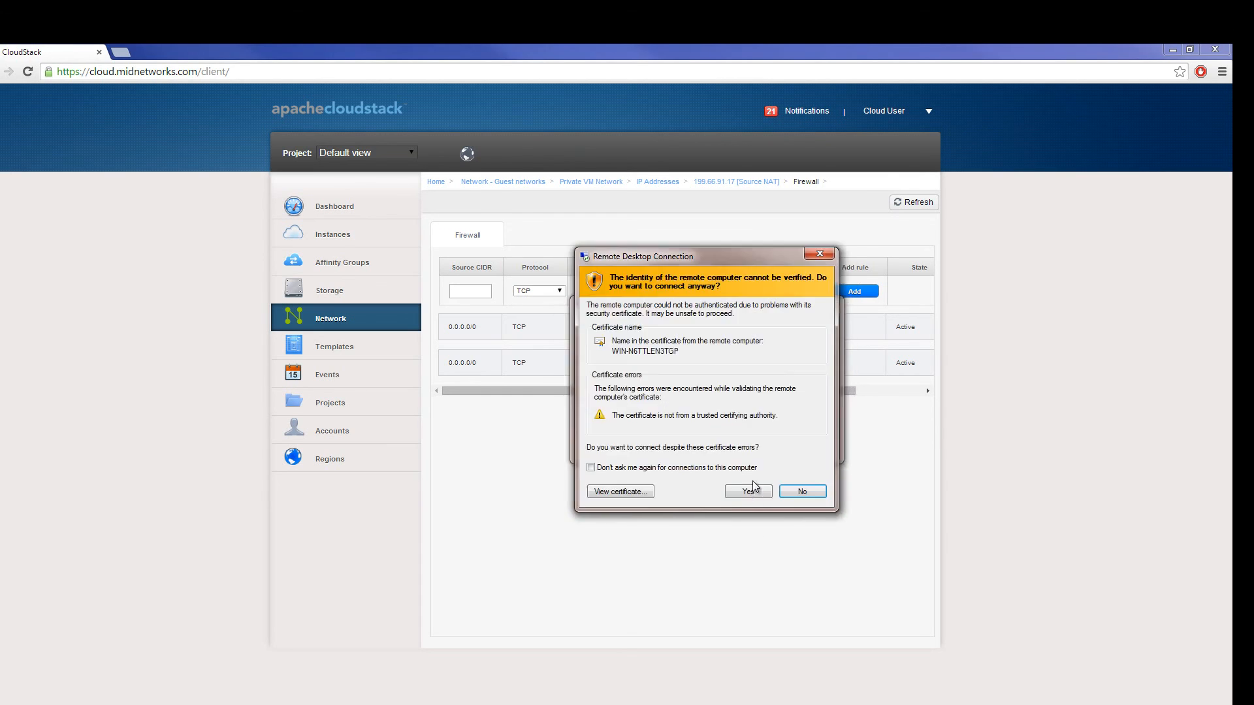
{"action": "left_click", "coordinate": [749, 493]}
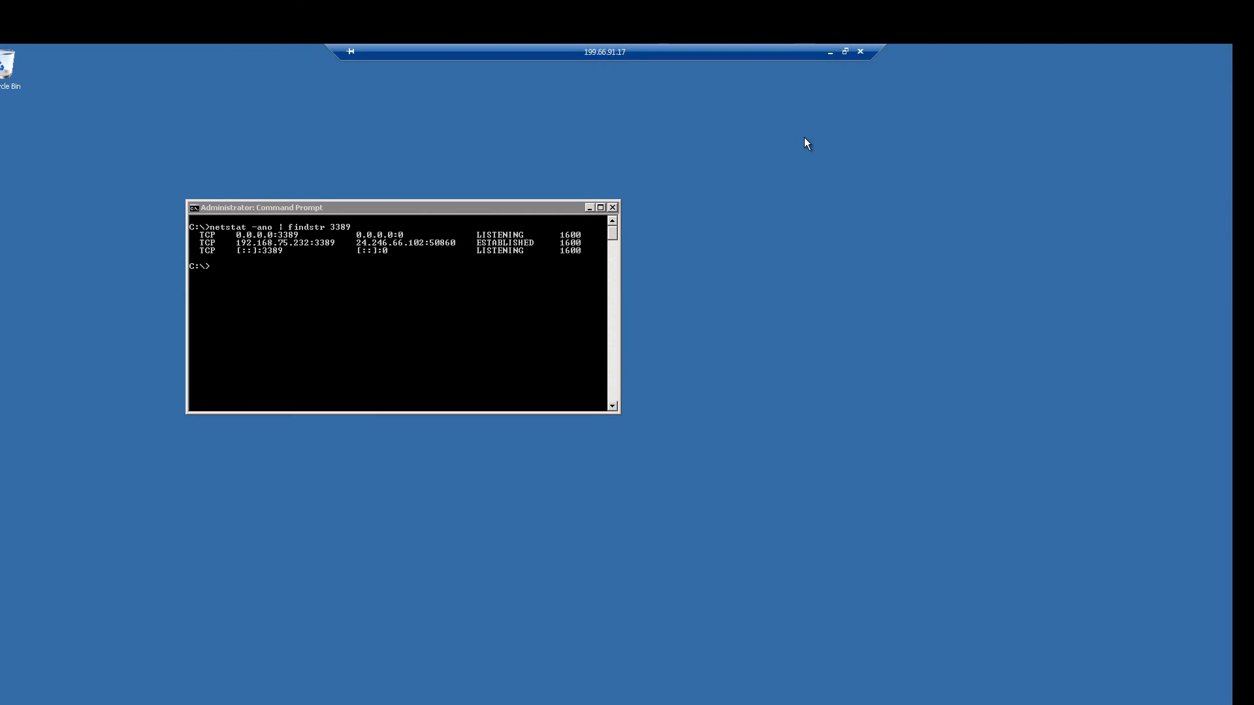
Step: Take the remote desktop session out of full screen, reposition its window over the browser, and enlarge it to show more of the remote desktop
{"action": "left_click", "coordinate": [846, 52]}
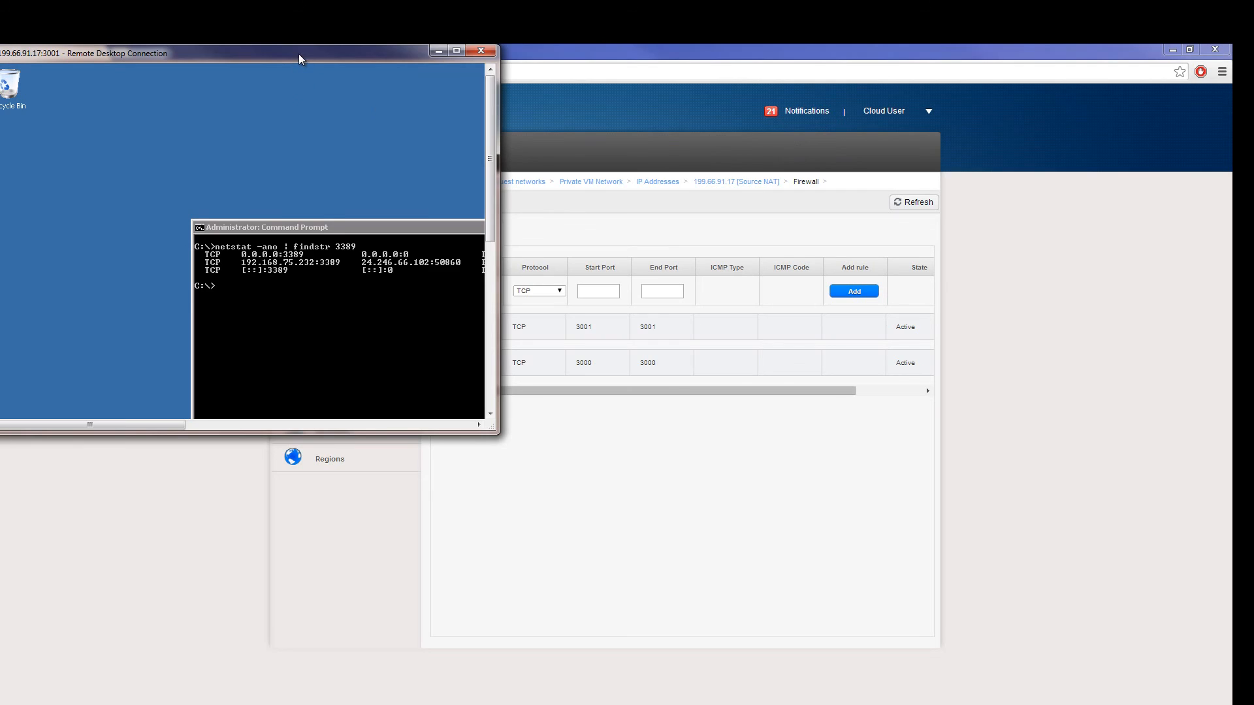
{"action": "left_click_drag", "start_coordinate": [299, 54], "coordinate": [578, 129]}
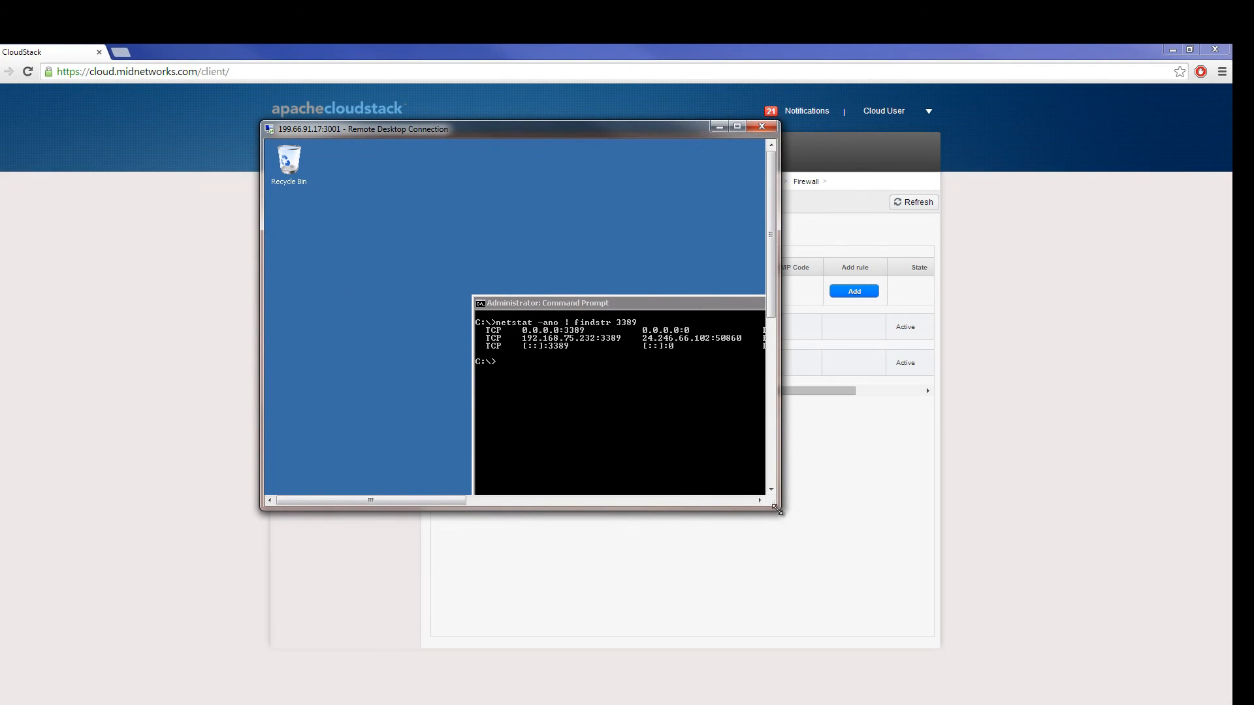
{"action": "left_click_drag", "start_coordinate": [782, 519], "coordinate": [1119, 689]}
{"action": "left_click", "coordinate": [1112, 657]}
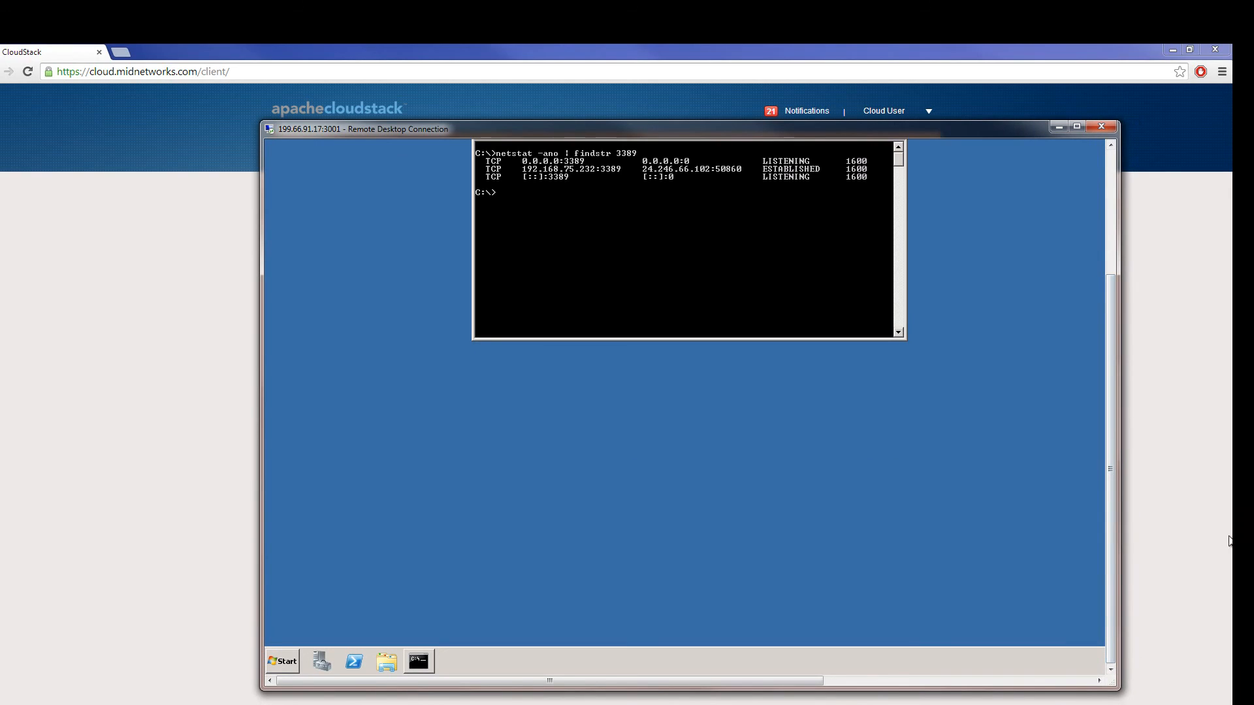